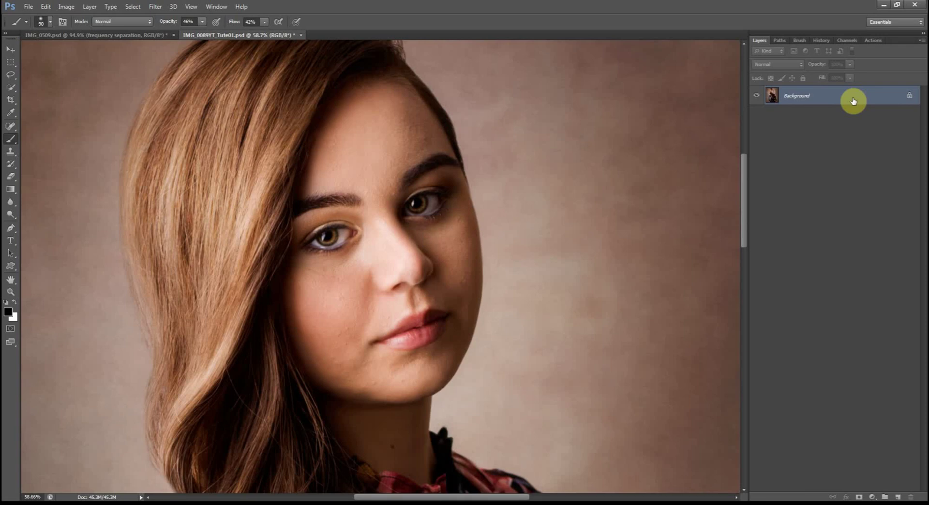
# - Duplicate the Background layer and name the copy "blemish removal"
pyautogui.hotkey('ctrl', 'j')
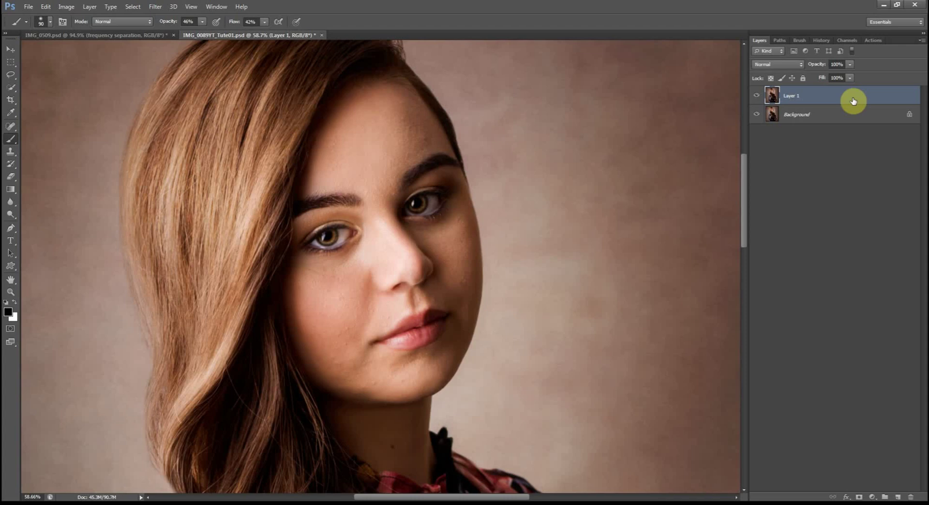
pyautogui.doubleClick(794, 96)
pyautogui.write('blemish removal')
pyautogui.press('Return')
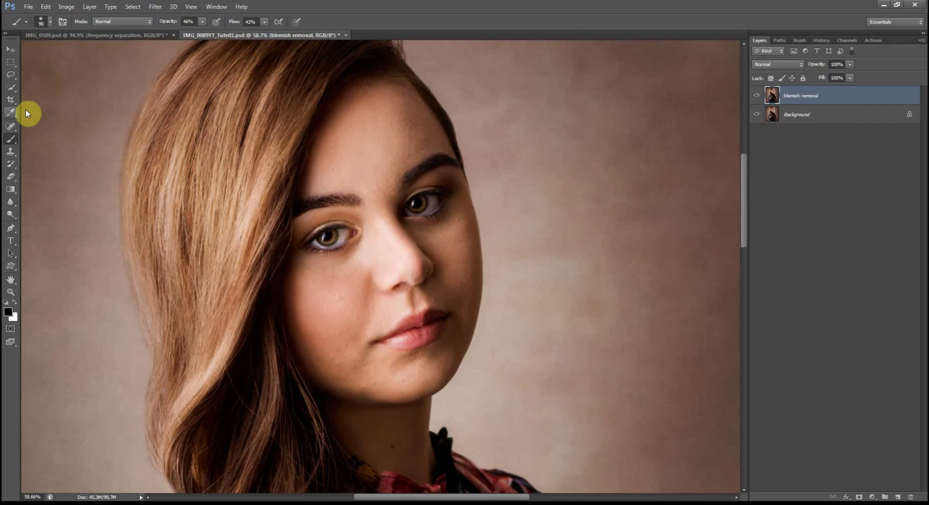
# - Remove the blemishes across the forehead with the Spot Healing Brush
pyautogui.click(13, 128)
pyautogui.scroll(3, 370, 145)
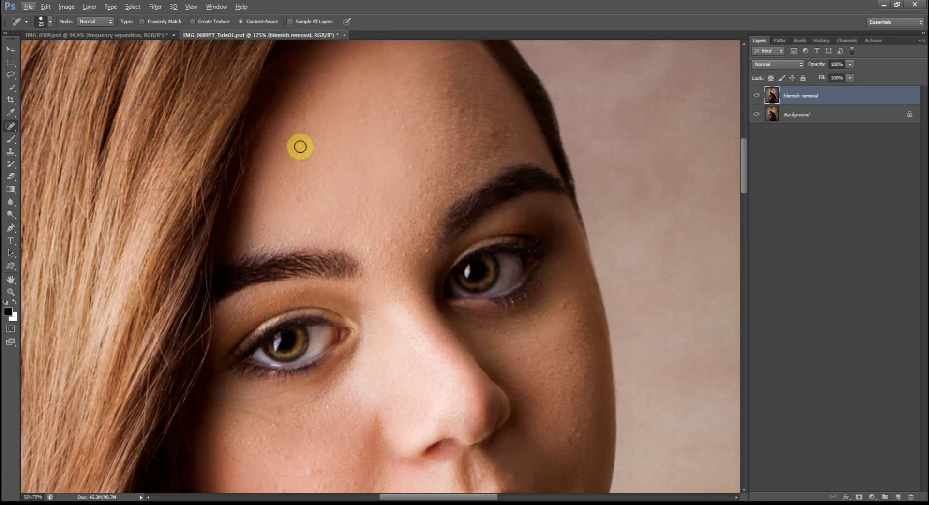
pyautogui.click(300, 200)
pyautogui.click(410, 171)
pyautogui.scroll(1, 428, 115)
pyautogui.click(493, 164)
pyautogui.click(448, 124)
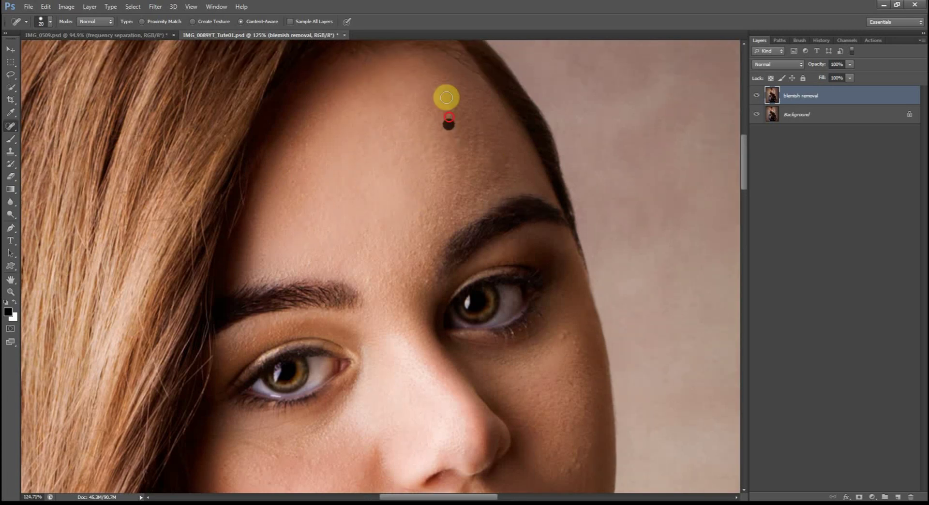
pyautogui.click(293, 189)
# - Heal the spots between the eyebrows, on the bridge of the nose and below the eye farther from the hair
pyautogui.scroll(-2, 339, 225)
pyautogui.click(366, 236)
pyautogui.click(365, 190)
pyautogui.click(428, 243)
pyautogui.scroll(-5, 429, 241)
pyautogui.click(575, 174)
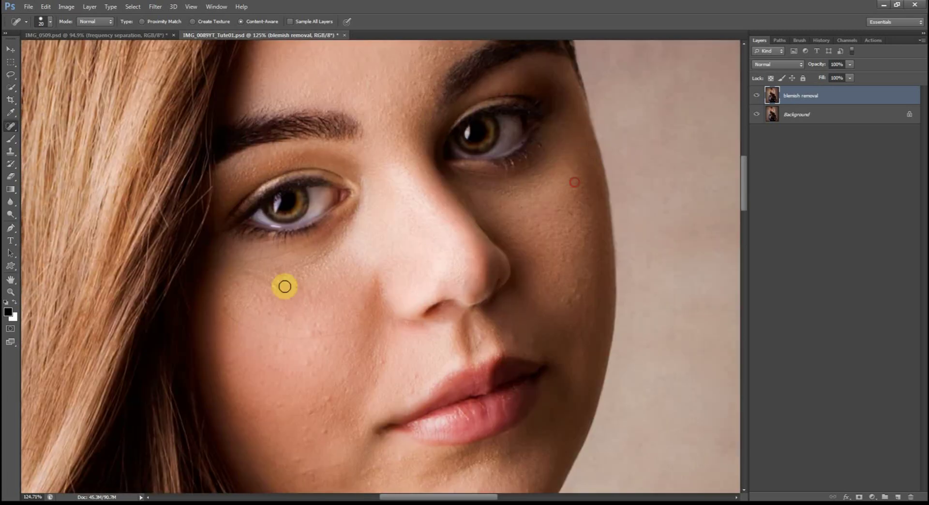
# - Heal the blemishes below the eye on the cheek beside the hair
pyautogui.click(250, 275)
pyautogui.click(228, 307)
pyautogui.click(315, 306)
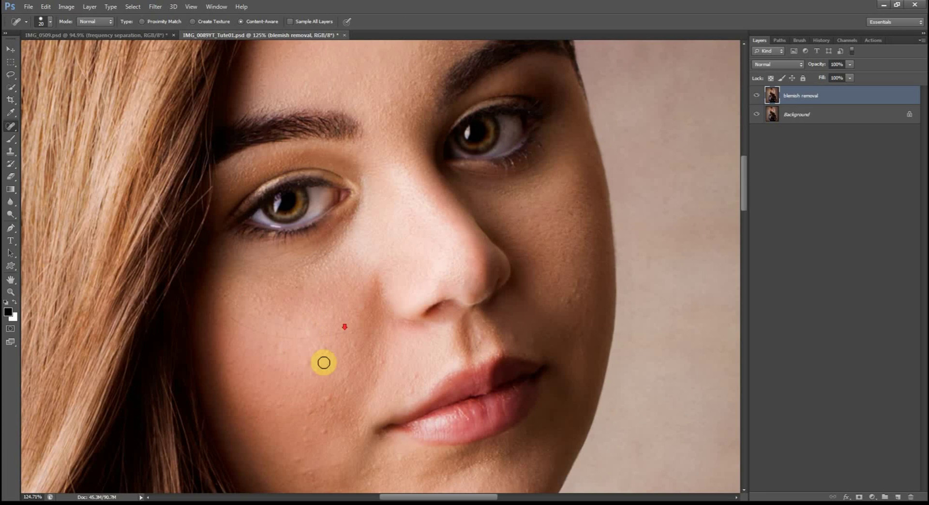
# - Heal the blemishes on the chin, below the mouth and beside the upper lip
pyautogui.scroll(-1, 319, 373)
pyautogui.scroll(-2, 354, 446)
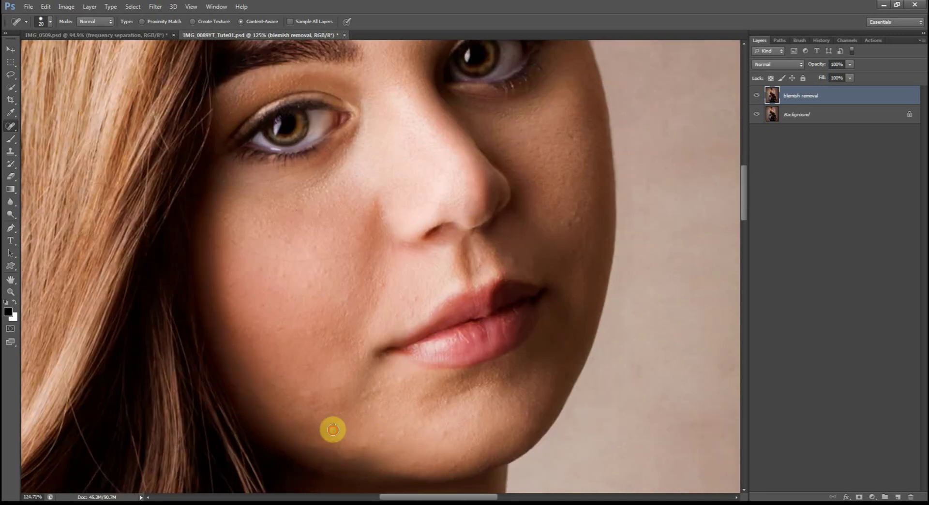
pyautogui.click(378, 434)
pyautogui.click(448, 404)
pyautogui.click(399, 384)
pyautogui.click(382, 286)
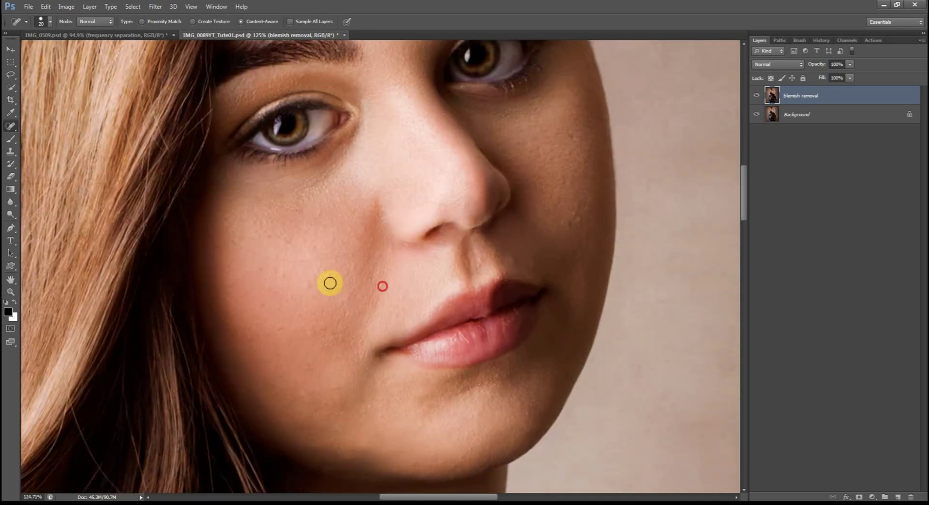
# - Heal the remaining spots across the middle of the cheek beside the hair with a size 20 healing brush
pyautogui.click(311, 286)
pyautogui.click(274, 262)
pyautogui.click(240, 247)
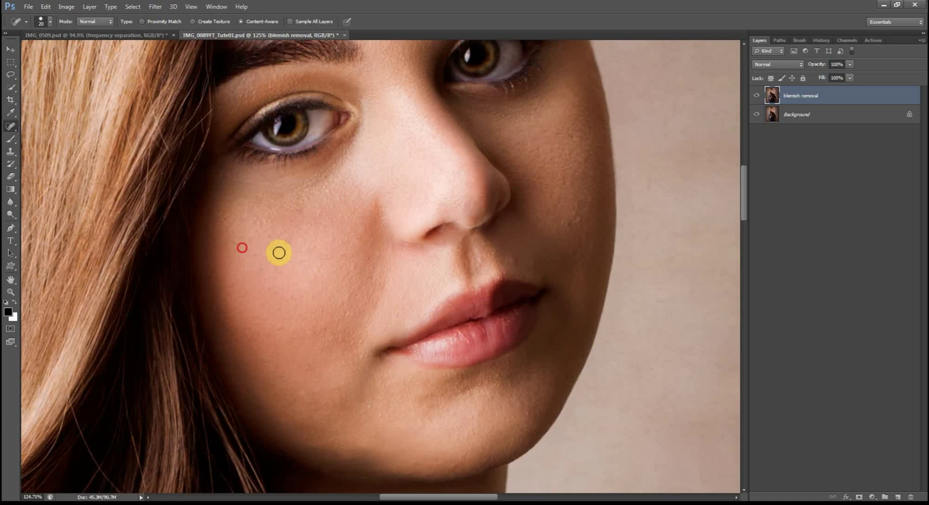
pyautogui.click(221, 214)
pyautogui.click(289, 259)
pyautogui.click(306, 260)
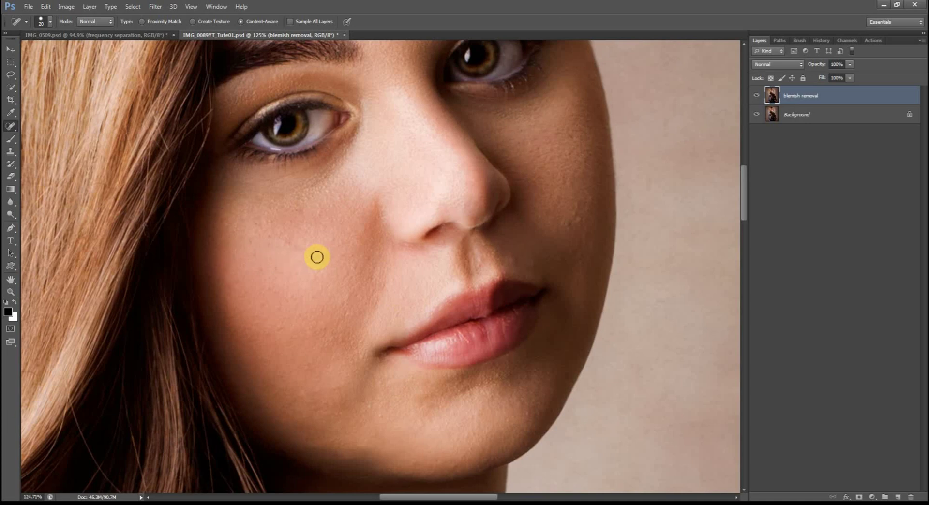
pyautogui.press('[')
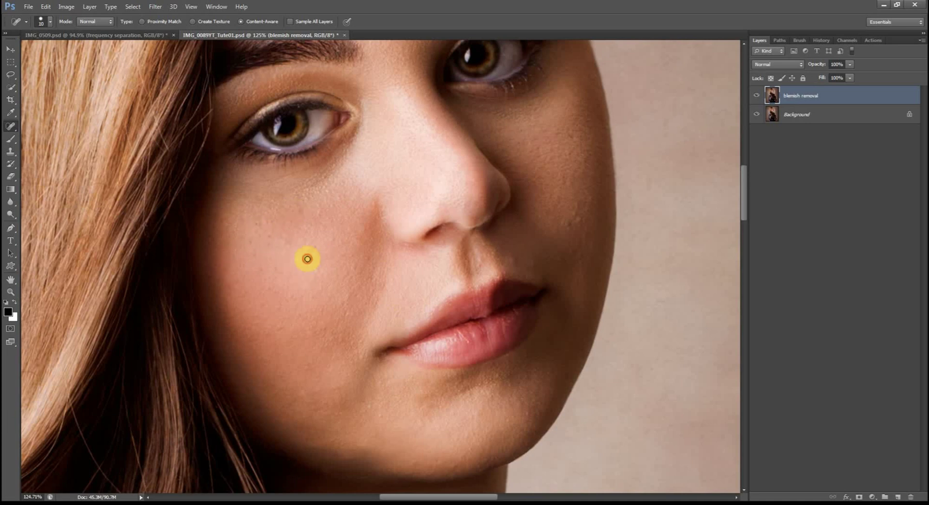
pyautogui.press(']')
pyautogui.click(348, 313)
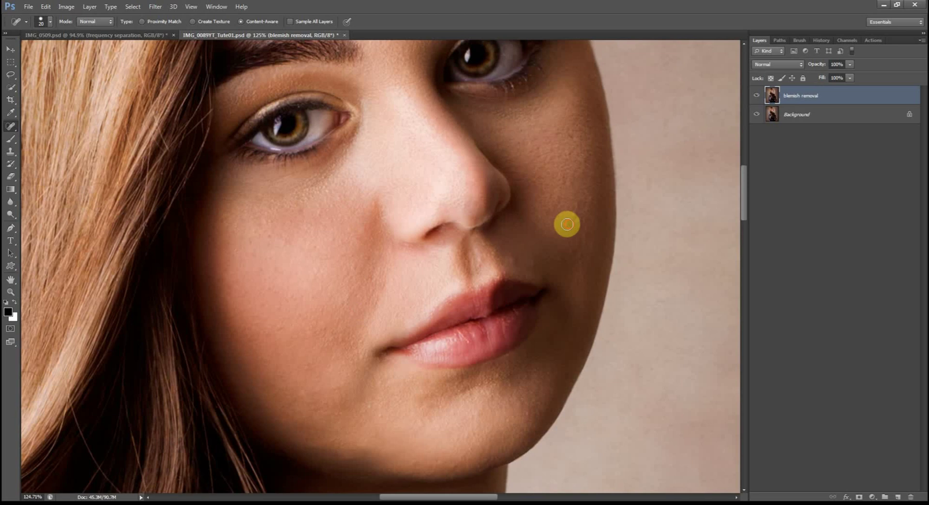
# - Heal the spots on the shaded cheek away from the hair and on the skin above the upper lip
pyautogui.click(577, 206)
pyautogui.click(572, 136)
pyautogui.click(521, 137)
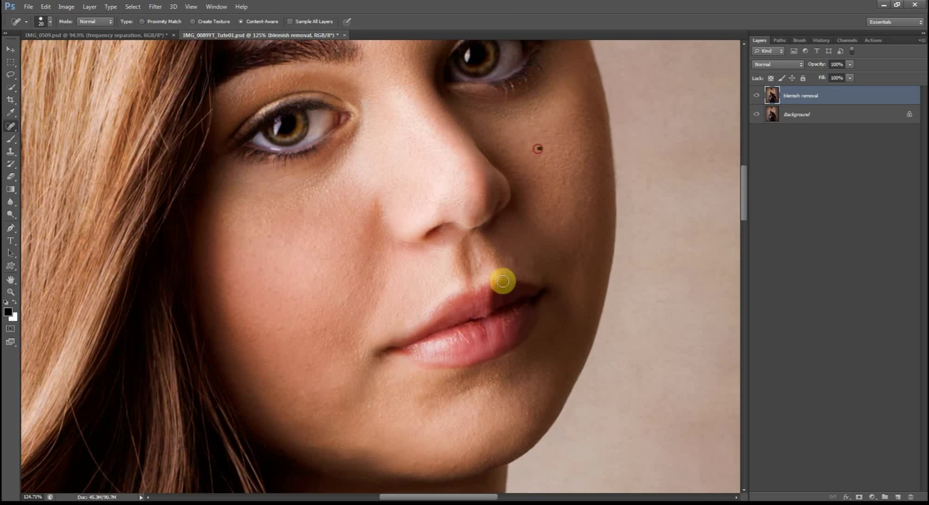
pyautogui.click(479, 269)
pyautogui.click(538, 261)
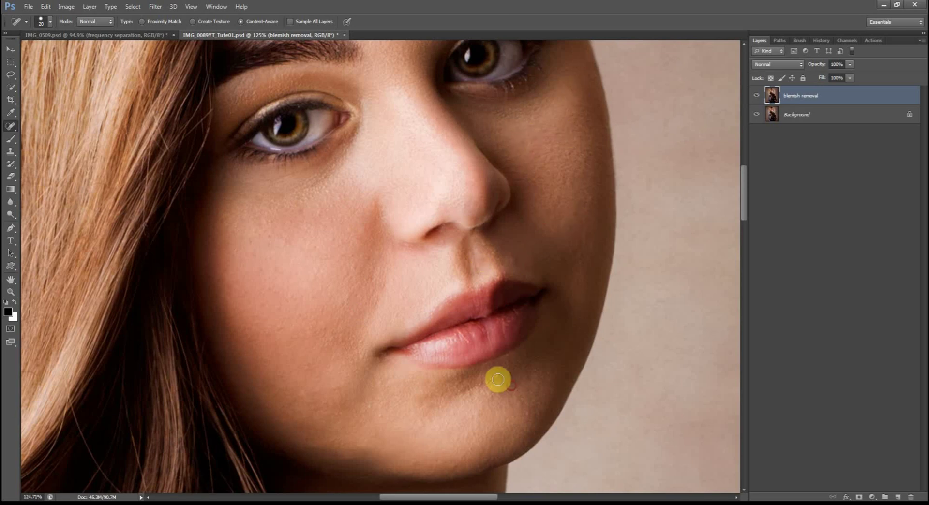
# - Clean up the last small blemishes from the hair-side cheek down to the jawline
pyautogui.click(382, 286)
pyautogui.click(328, 260)
pyautogui.click(304, 368)
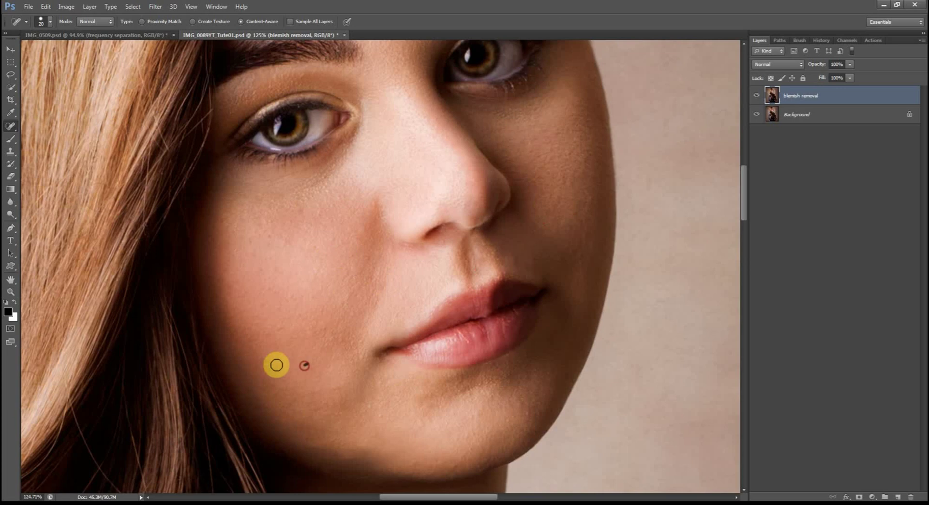
pyautogui.click(225, 334)
pyautogui.click(305, 433)
pyautogui.click(356, 460)
pyautogui.scroll(1, 369, 282)
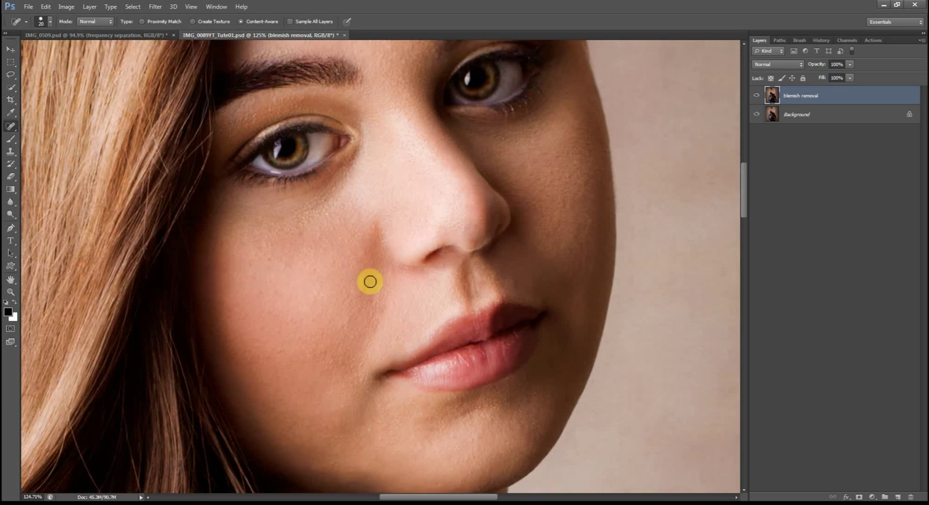
pyautogui.click(299, 242)
# - Inspect the retouched skin from the forehead down to the neck for remaining blemishes
pyautogui.scroll(2, 594, 262)
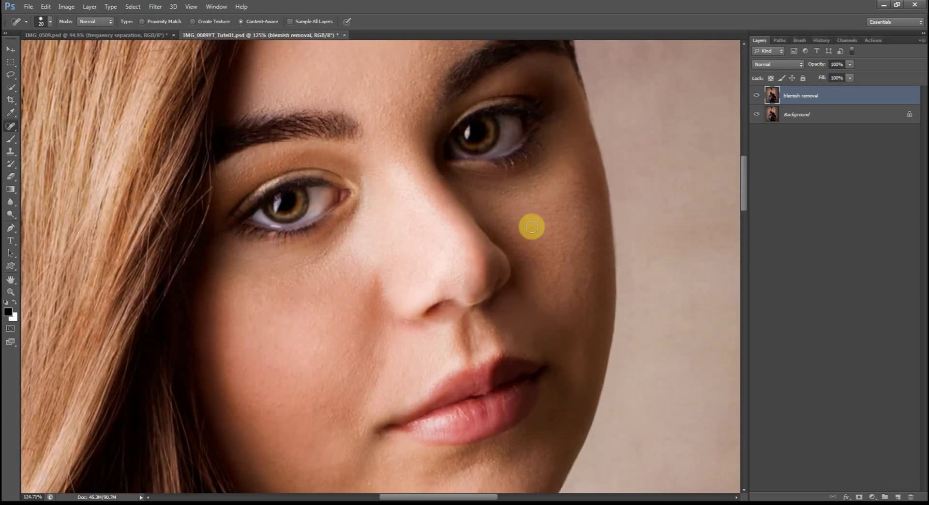
pyautogui.scroll(-3, 531, 349)
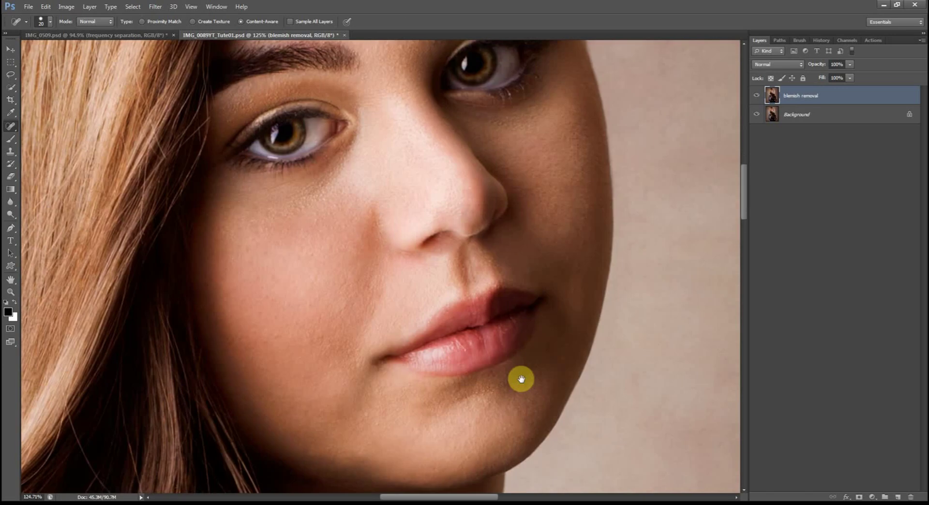
pyautogui.scroll(-5, 361, 421)
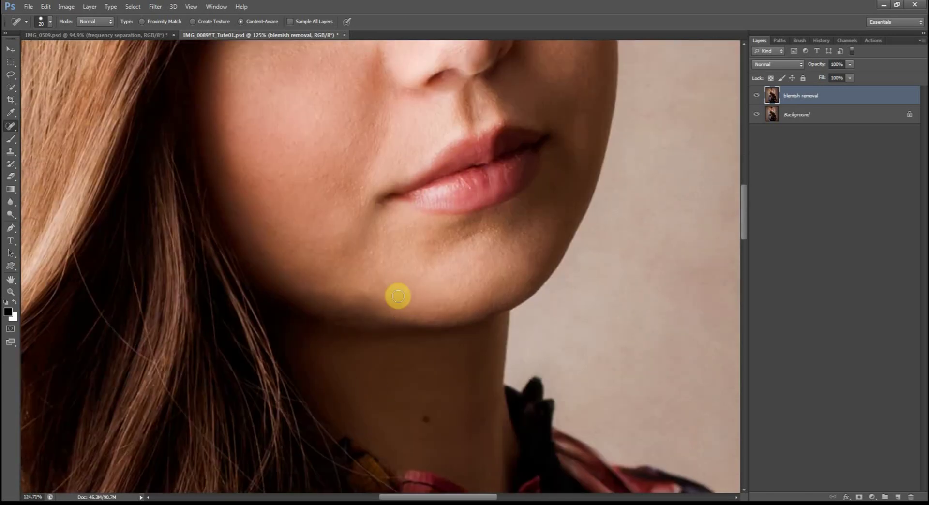
pyautogui.scroll(16, 396, 297)
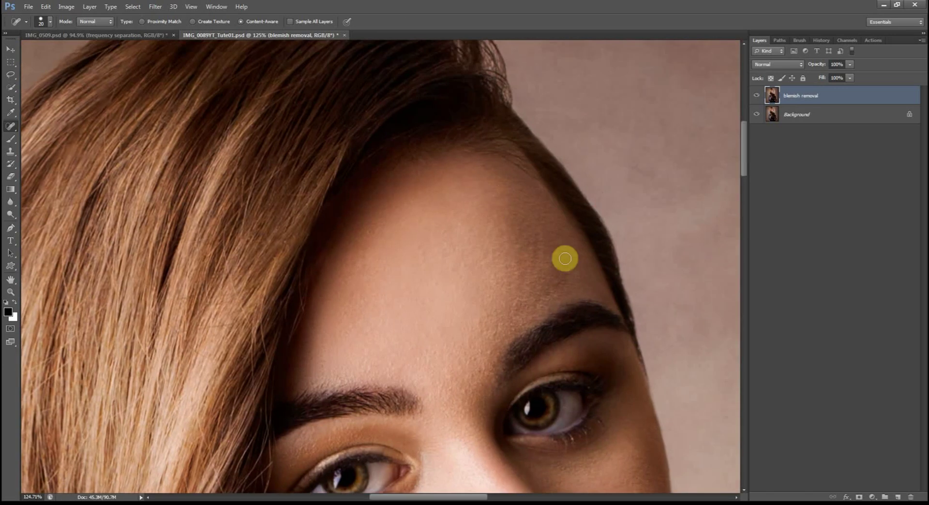
pyautogui.moveTo(342, 376); pyautogui.dragTo(291, 85)
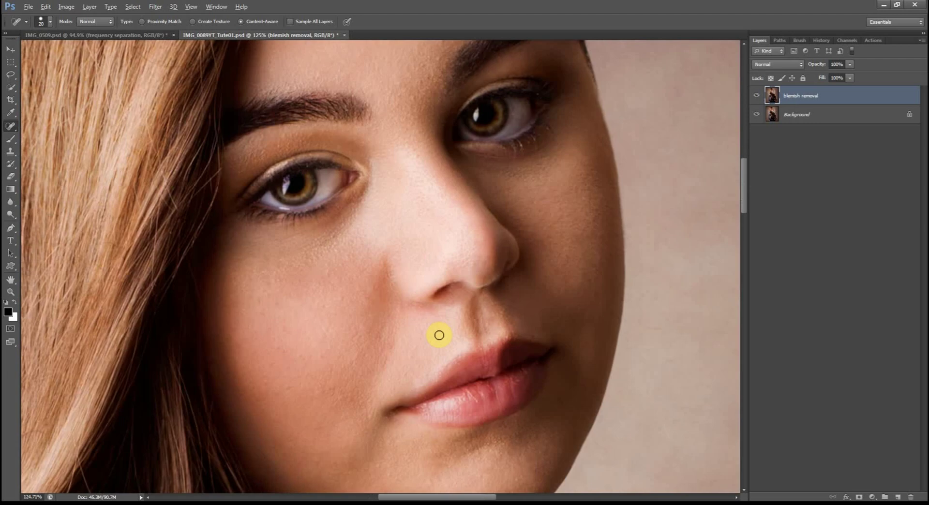
pyautogui.scroll(-6, 439, 335)
pyautogui.scroll(-3, 439, 335)
pyautogui.scroll(3, 492, 390)
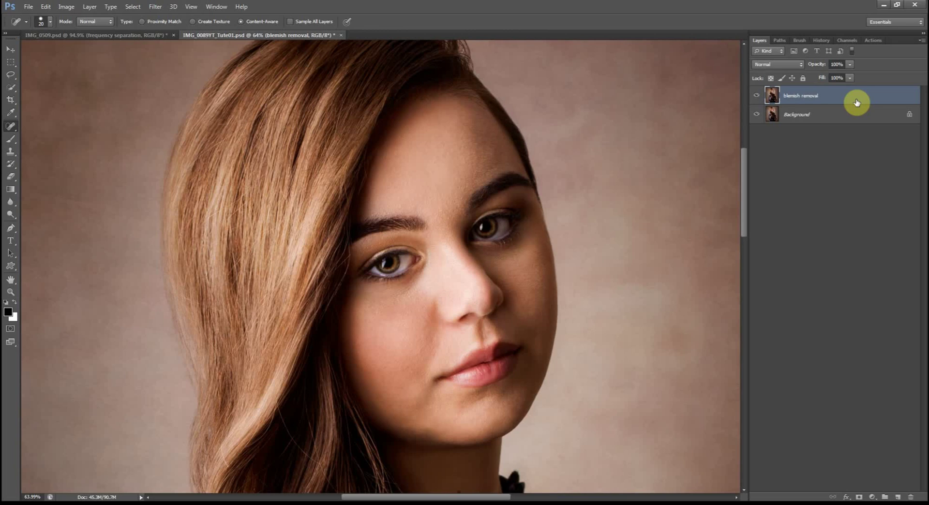
# - Duplicate the "blemish removal" layer twice and rename the topmost copy "high frequency/texture"
pyautogui.hotkey('ctrl', 'j')
pyautogui.hotkey('ctrl', 'j')
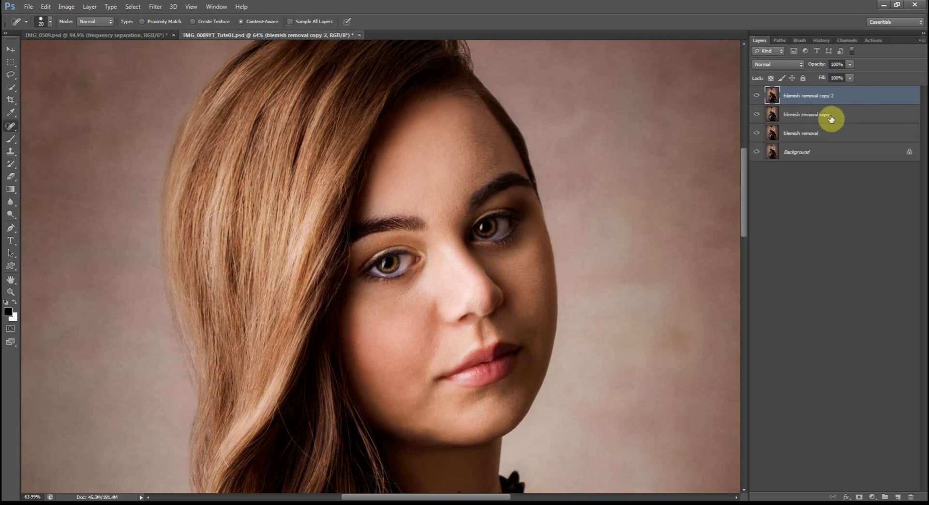
pyautogui.doubleClick(829, 96)
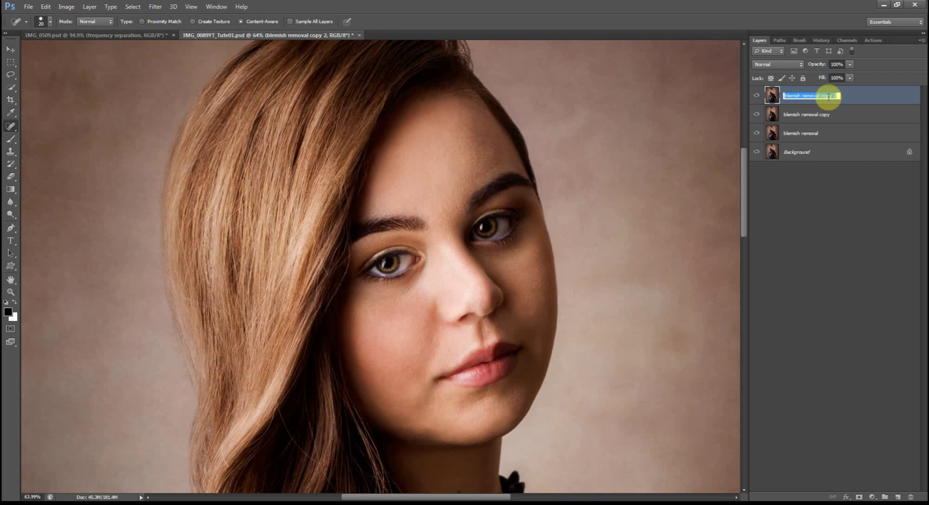
pyautogui.write('high frequency/texture')
pyautogui.press('Return')
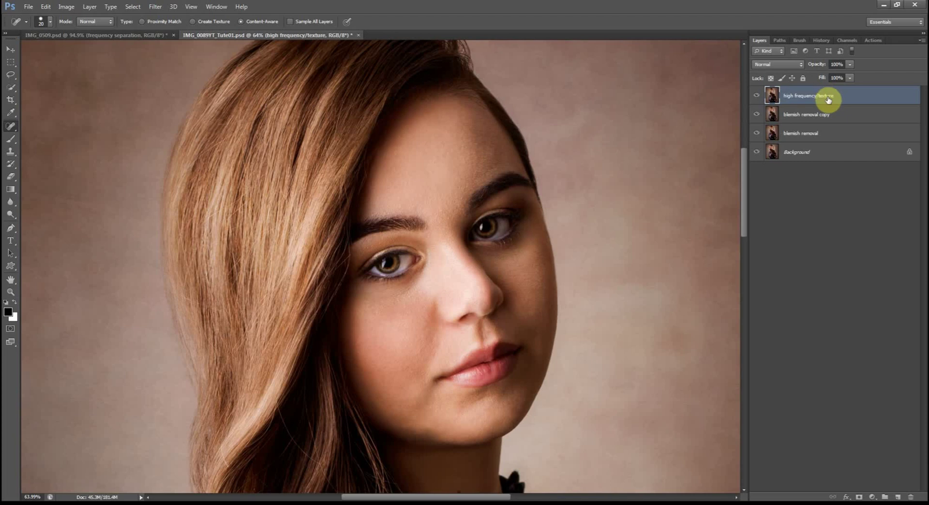
# - Rename the "blemish removal copy" layer as "low frequency/colour"
pyautogui.doubleClick(799, 115)
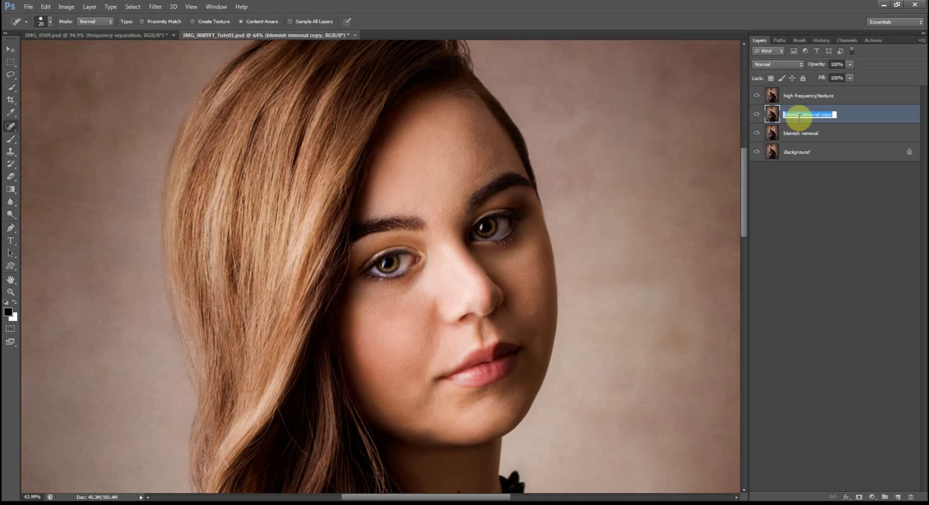
pyautogui.write('low fre')
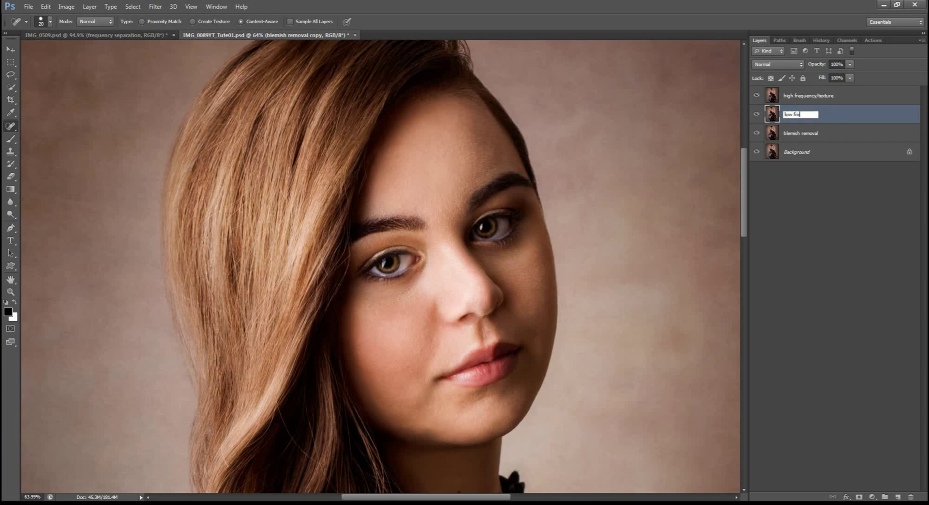
pyautogui.write('quency/')
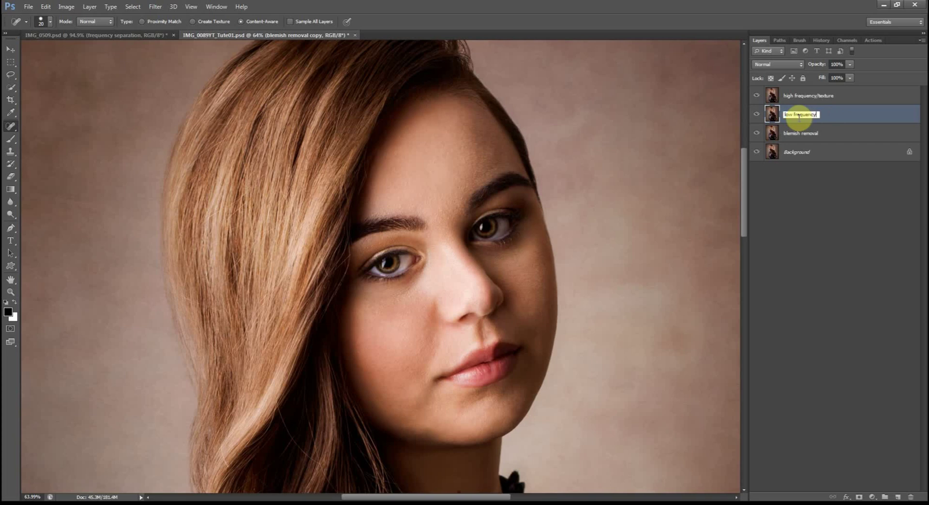
pyautogui.write('colour')
pyautogui.press('Return')
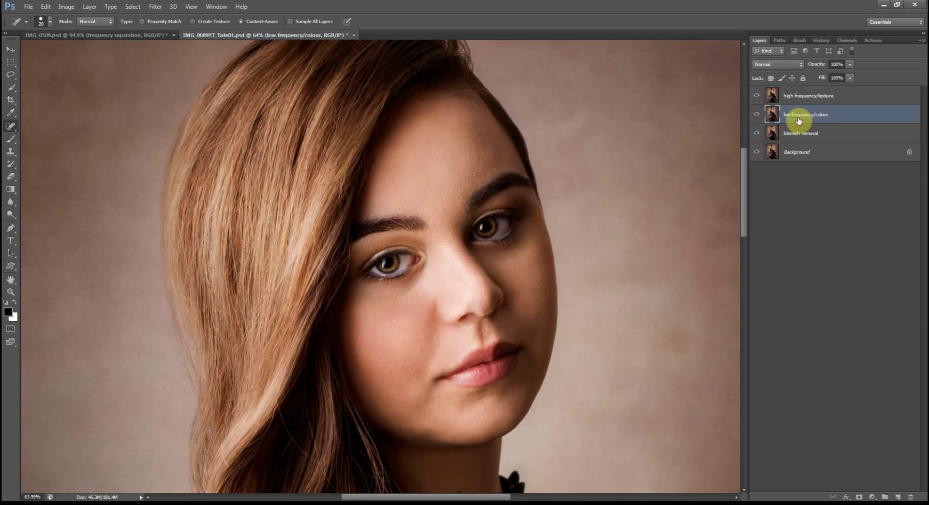
# - Group the high frequency and low frequency layers and name the group "Frequency Separation"
pyautogui.keyDown('shift'); pyautogui.click(848, 100); pyautogui.keyUp('shift')
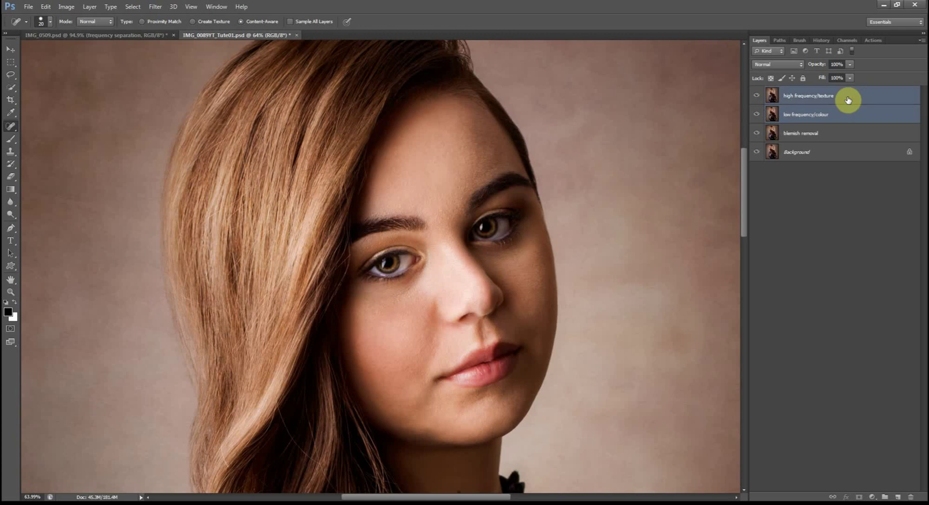
pyautogui.hotkey('ctrl', 'g')
pyautogui.doubleClick(797, 92)
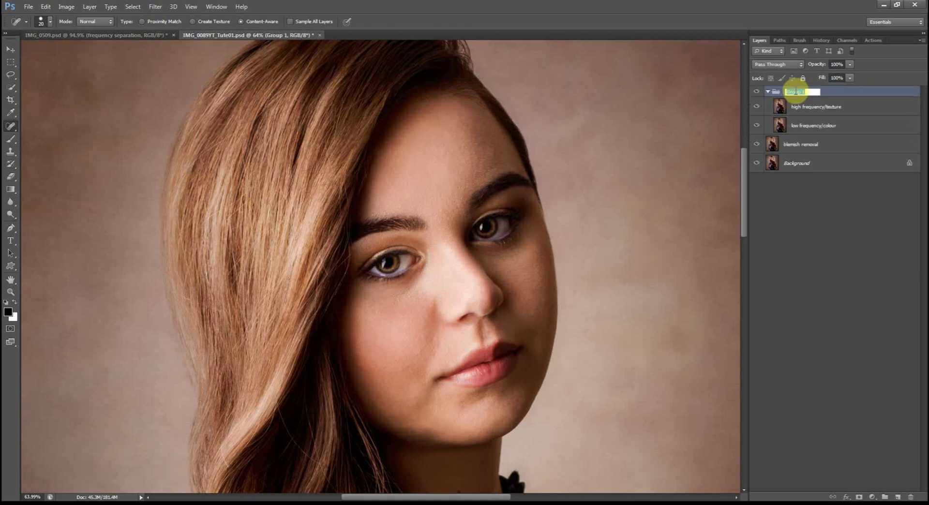
pyautogui.write('Frequency Separation')
pyautogui.press('Return')
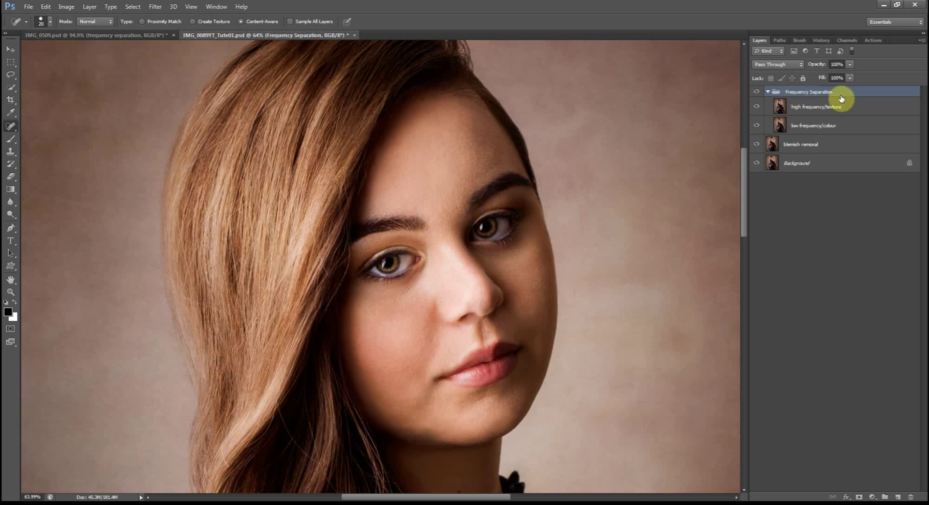
# - Hide the "high frequency/texture" layer and make "low frequency/colour" the active layer
pyautogui.click(808, 116)
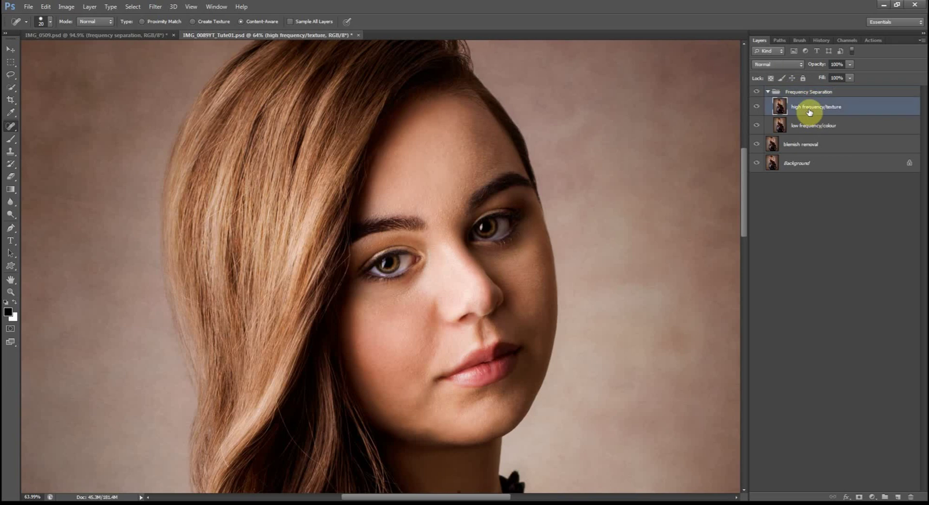
pyautogui.click(759, 112)
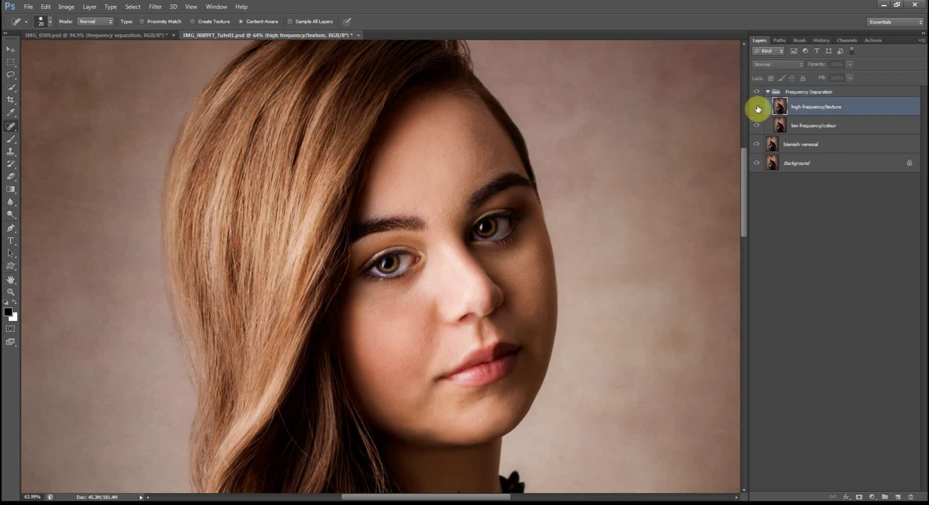
pyautogui.click(827, 124)
pyautogui.click(828, 129)
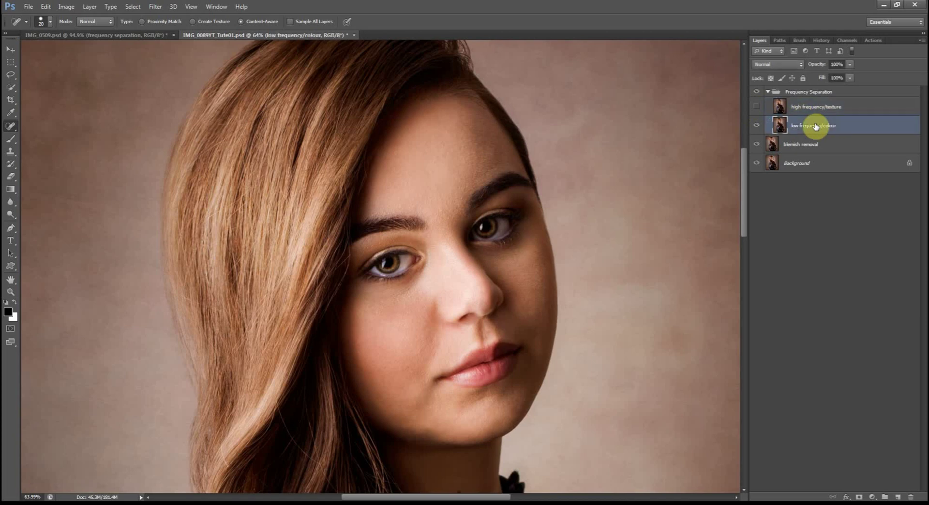
# - Apply a Gaussian Blur with a radius of 5.5 pixels to the "low frequency/colour" layer
pyautogui.click(156, 8)
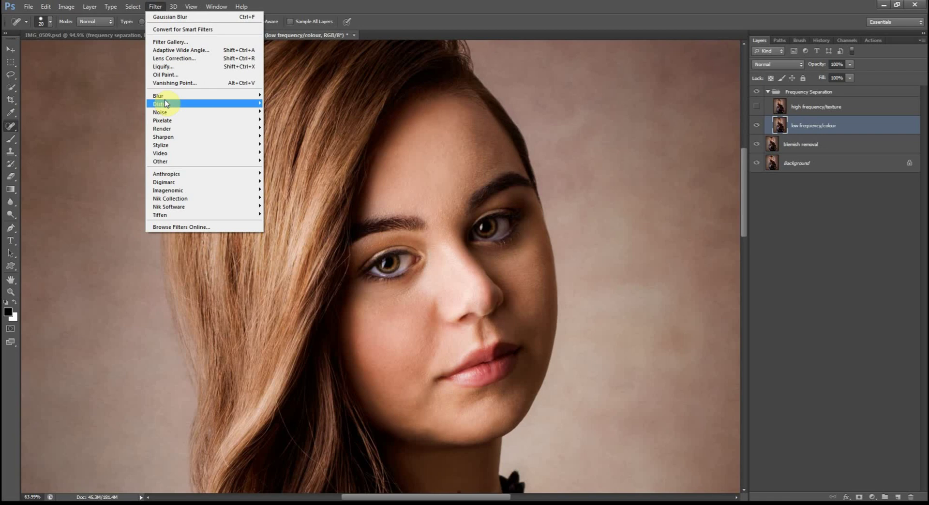
pyautogui.moveTo(167, 96)
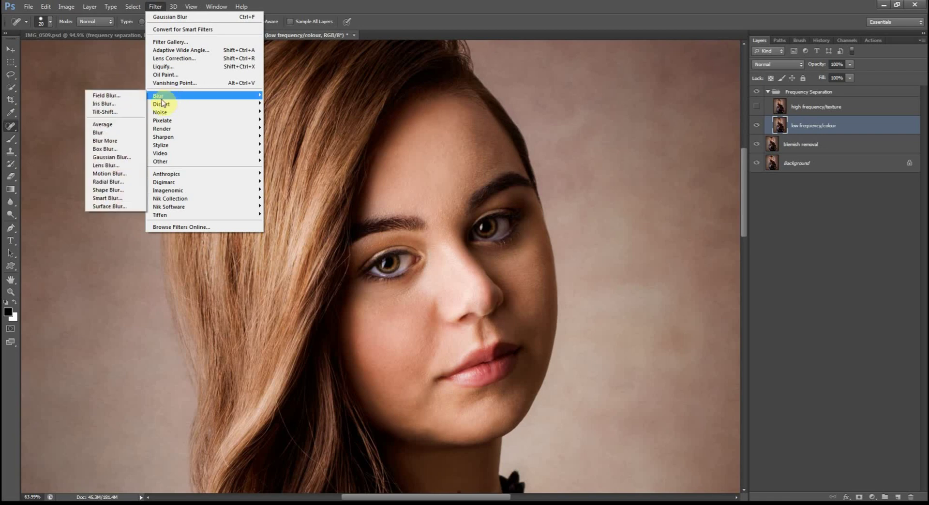
pyautogui.click(116, 158)
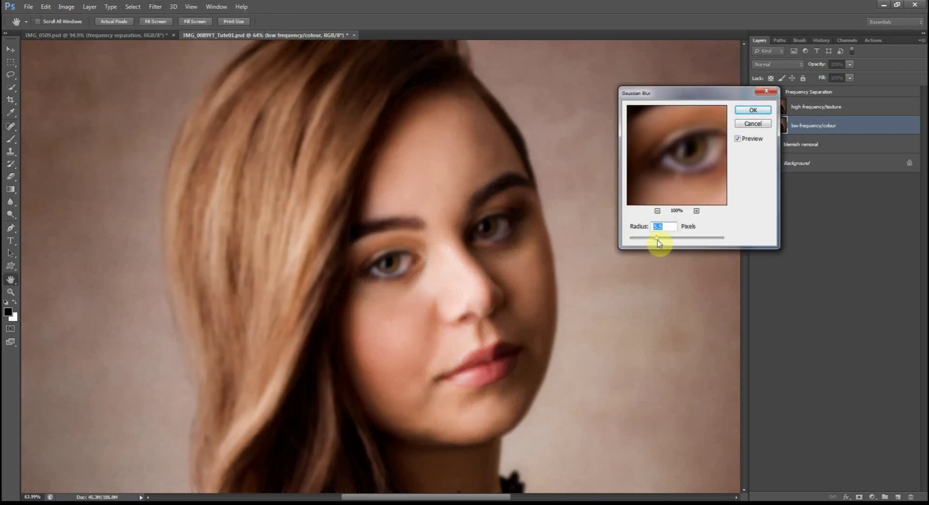
pyautogui.moveTo(656, 238); pyautogui.dragTo(632, 240)
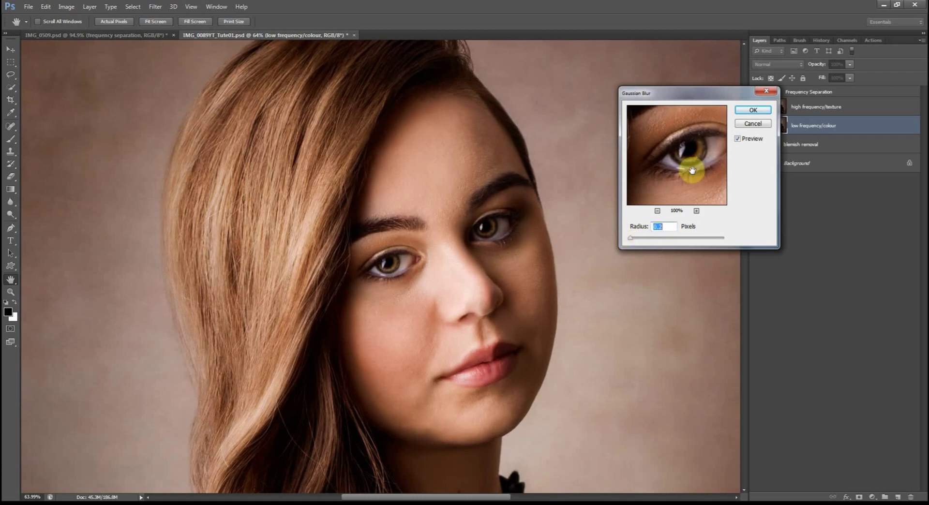
pyautogui.moveTo(683, 182); pyautogui.dragTo(676, 156)
pyautogui.moveTo(630, 239); pyautogui.dragTo(633, 241)
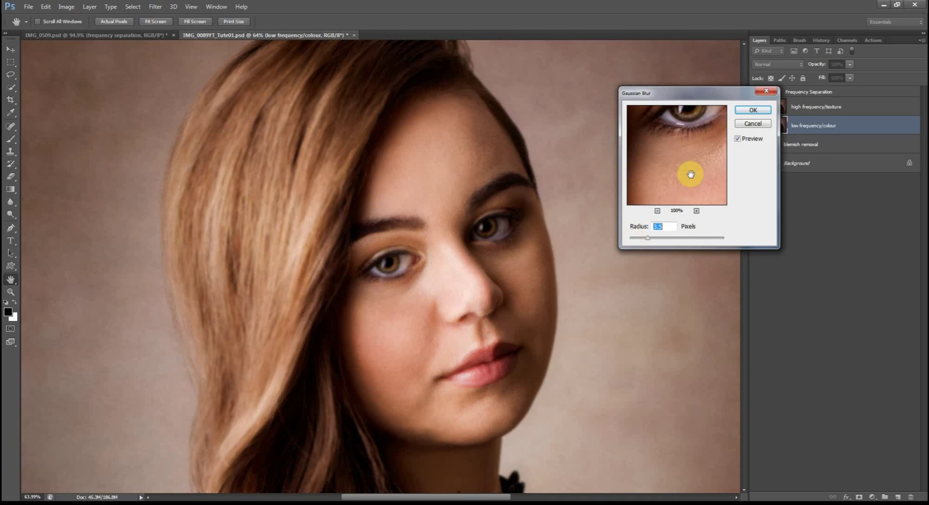
pyautogui.moveTo(684, 175); pyautogui.dragTo(680, 160)
pyautogui.moveTo(649, 239); pyautogui.dragTo(655, 239)
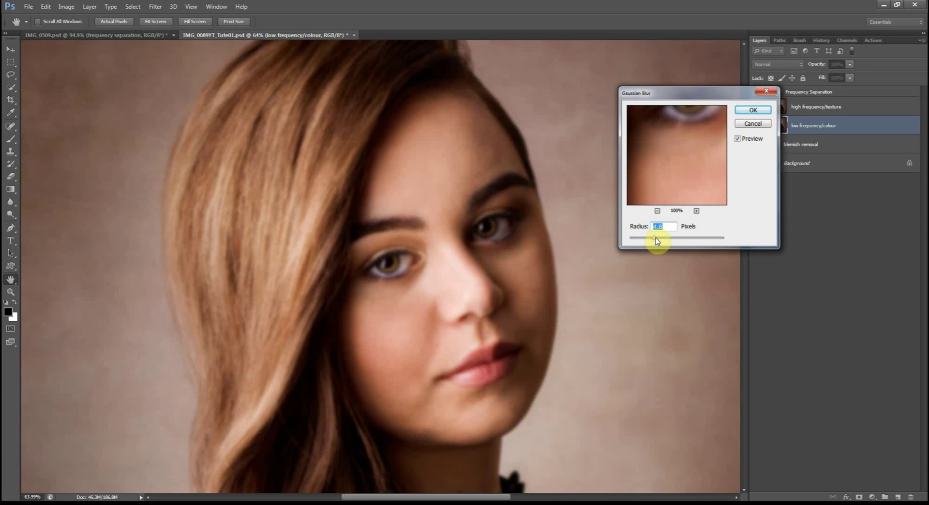
pyautogui.moveTo(661, 194); pyautogui.dragTo(680, 152)
pyautogui.moveTo(656, 239); pyautogui.dragTo(651, 228)
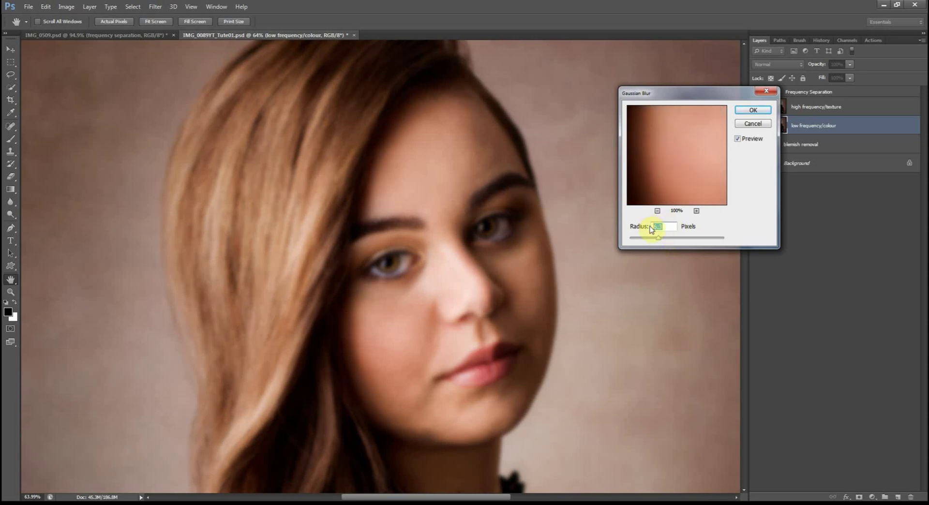
pyautogui.write('5.5')
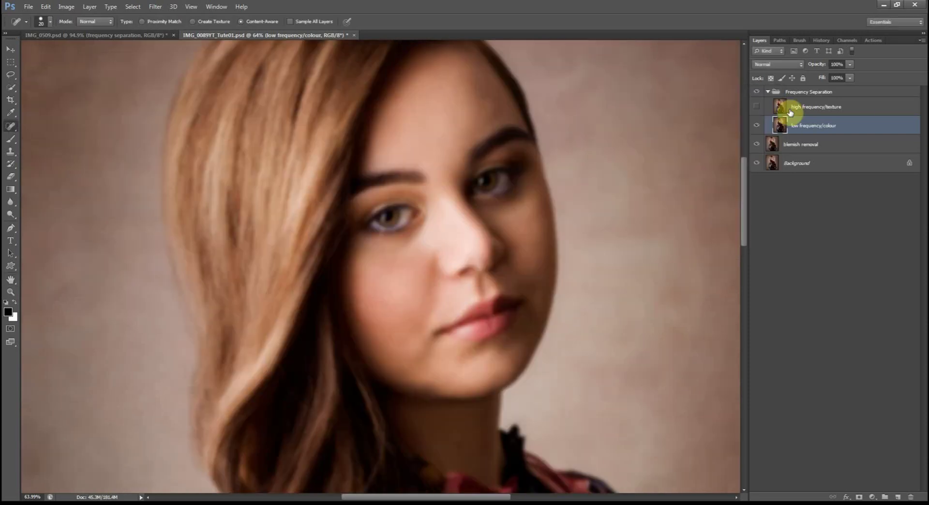
# - Make "high frequency/texture" the active layer and turn its visibility back on
pyautogui.click(805, 111)
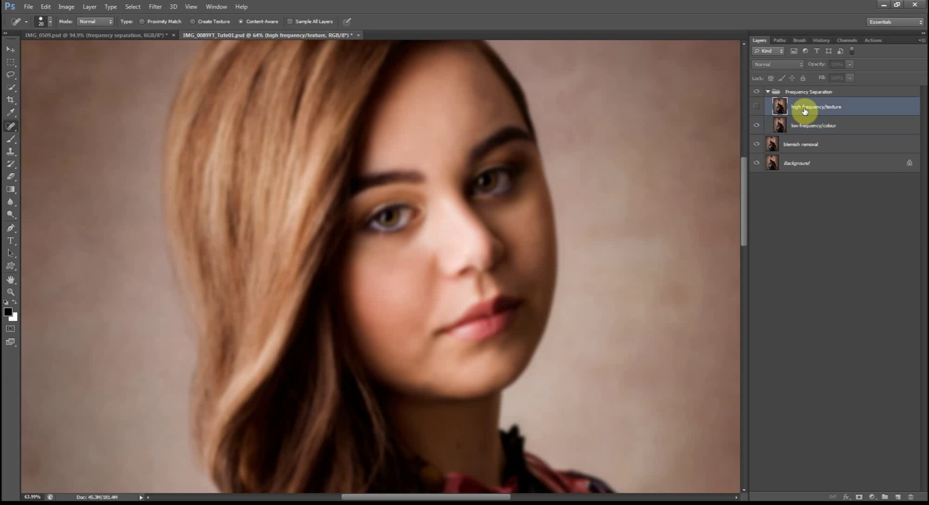
pyautogui.click(755, 107)
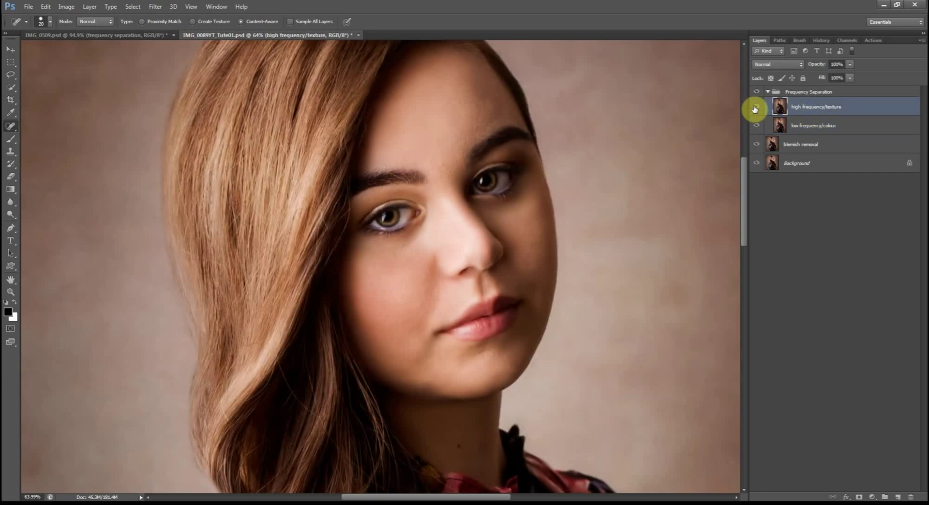
pyautogui.scroll(1, 548, 220)
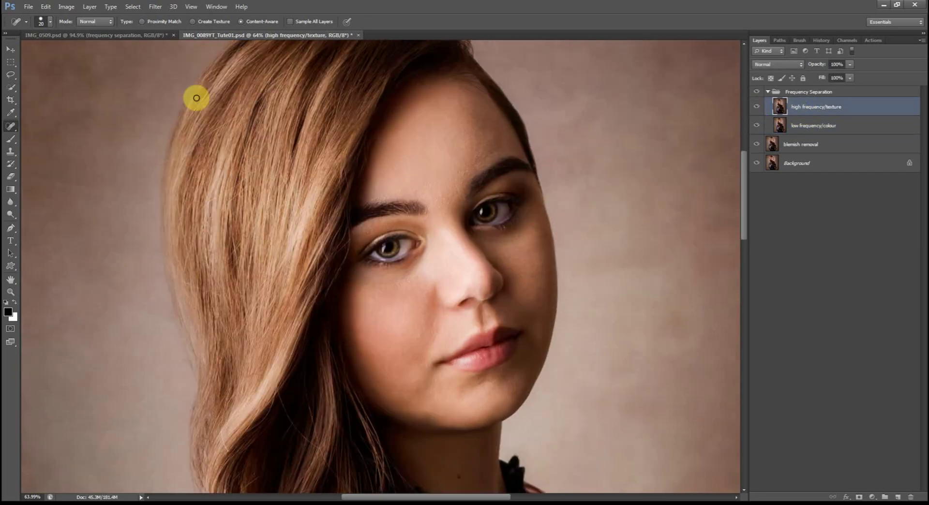
# - Run Apply Image using the "low frequency/colour" layer, Subtract blending, scale 2 and offset 128, and set the texture layer's blend mode to Linear Light
pyautogui.click(76, 8)
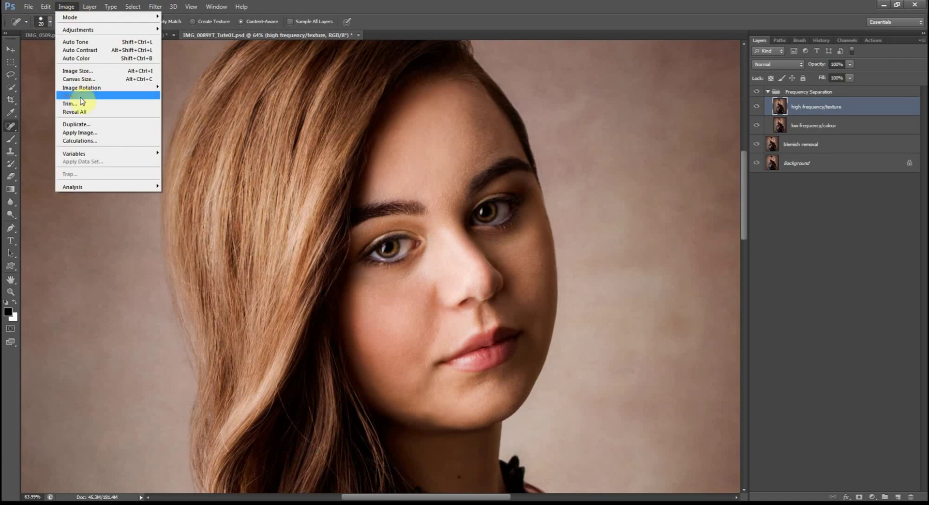
pyautogui.click(80, 132)
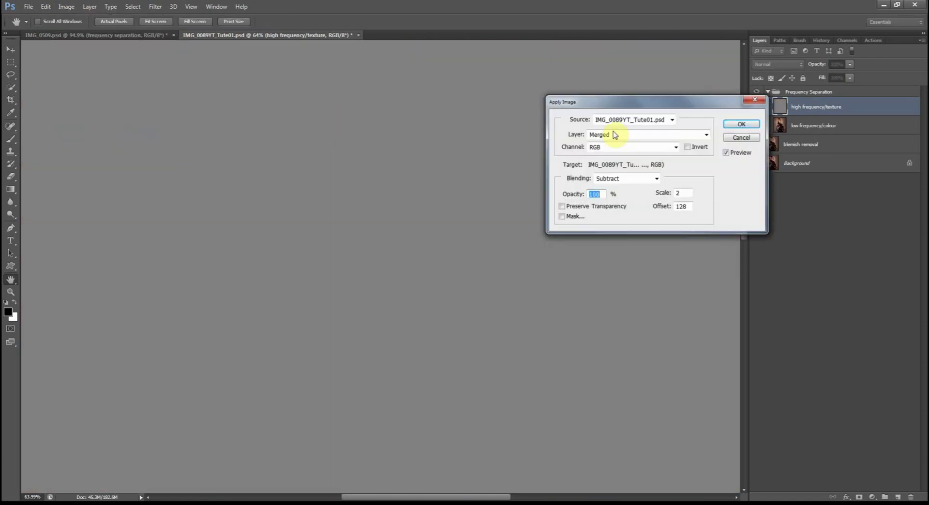
pyautogui.click(618, 138)
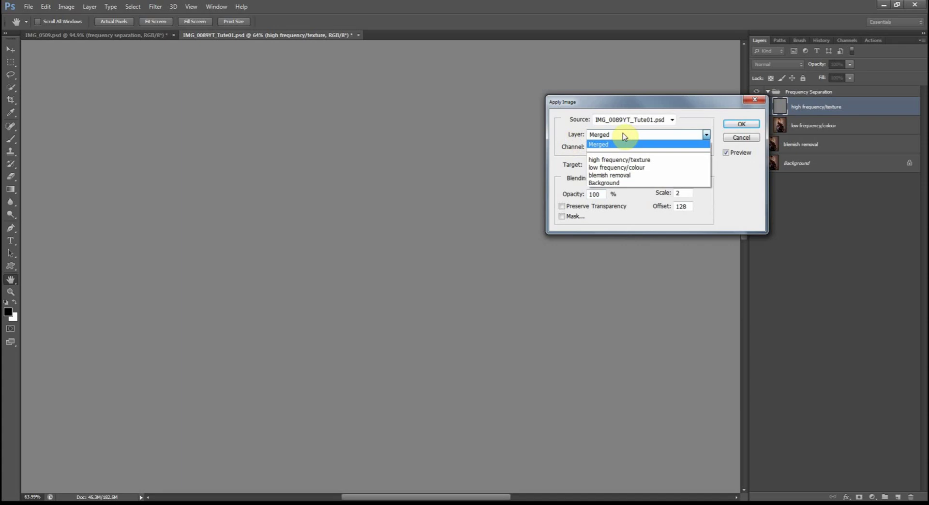
pyautogui.click(623, 171)
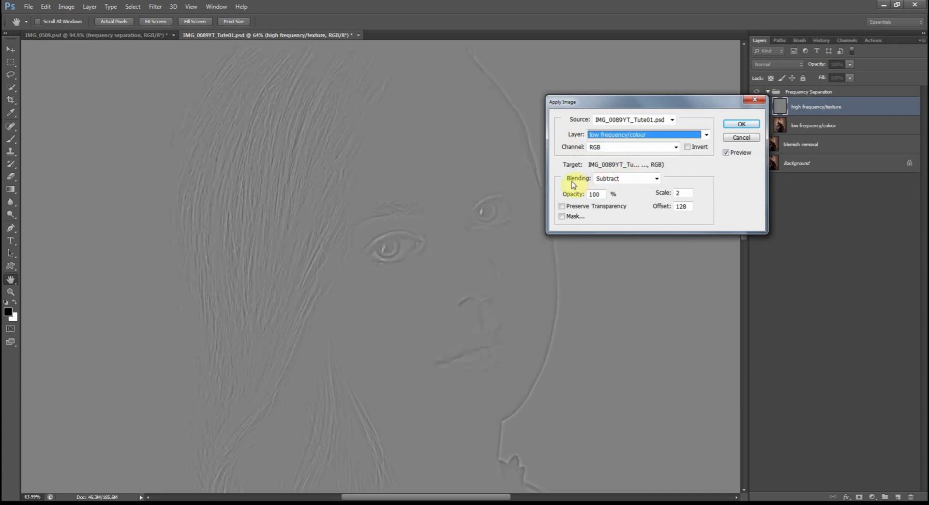
pyautogui.click(634, 184)
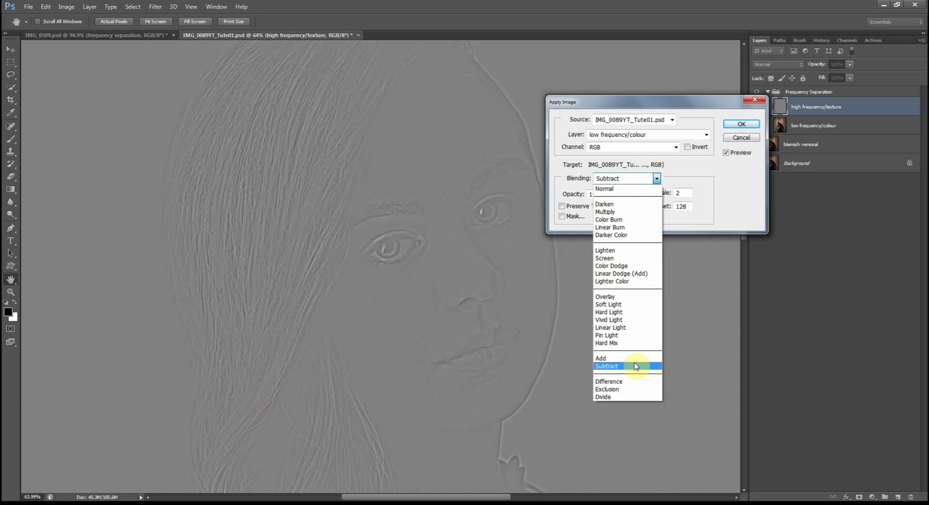
pyautogui.click(637, 369)
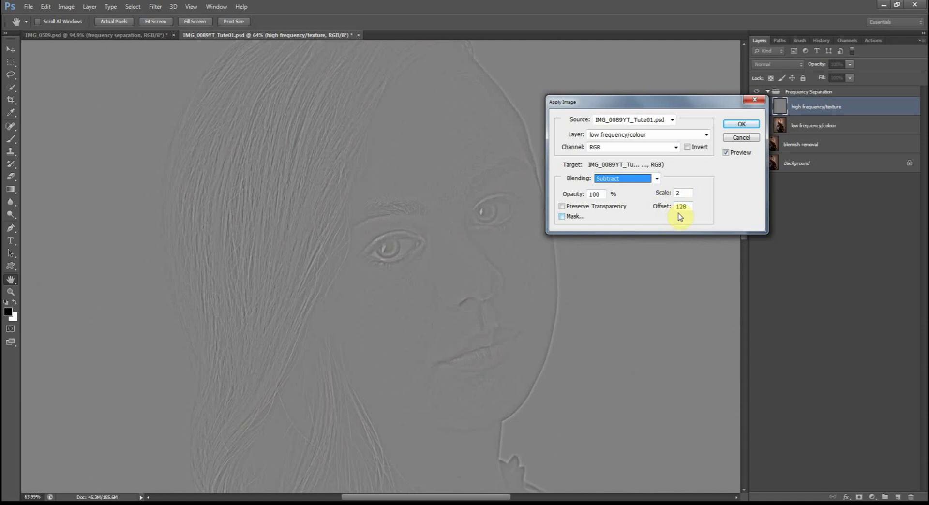
pyautogui.click(743, 125)
pyautogui.click(773, 68)
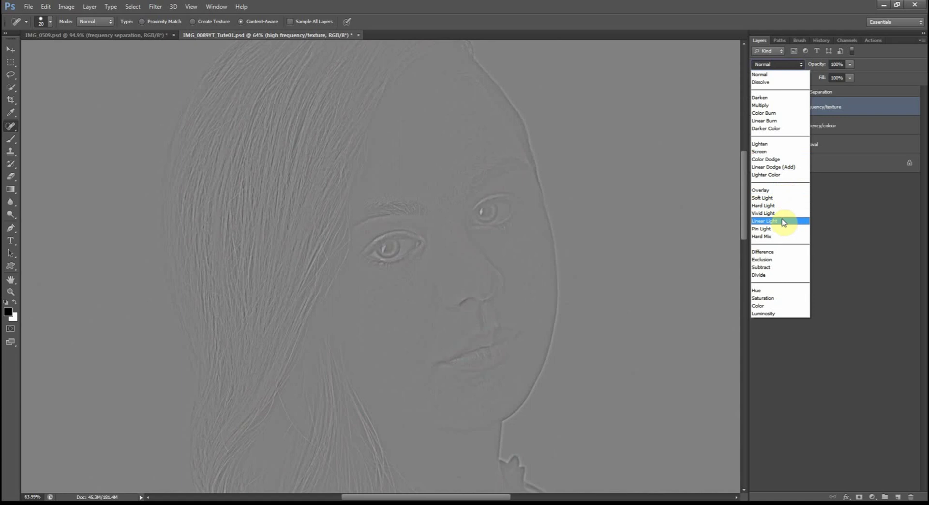
pyautogui.click(784, 222)
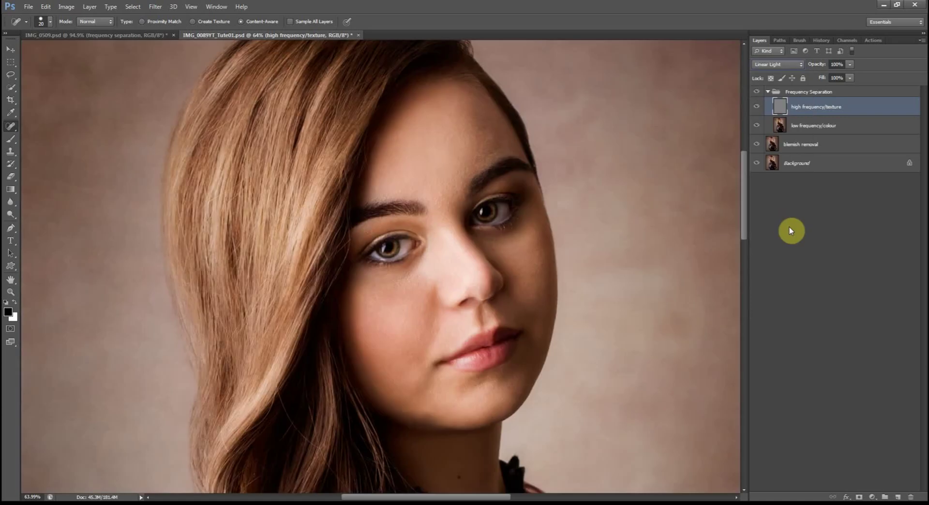
# - Set up the Clone Stamp tool with 40% opacity, 100% flow and sampling from Current Layer only
pyautogui.click(13, 129)
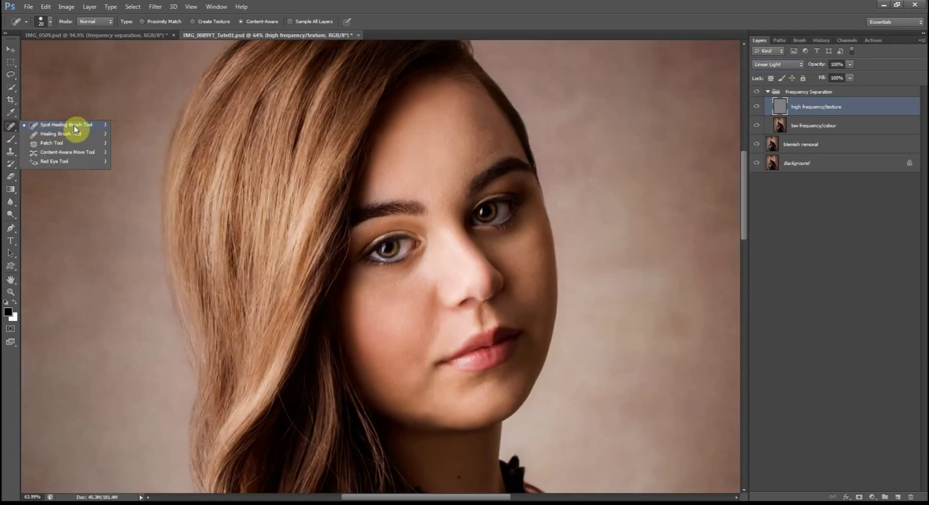
pyautogui.click(11, 151)
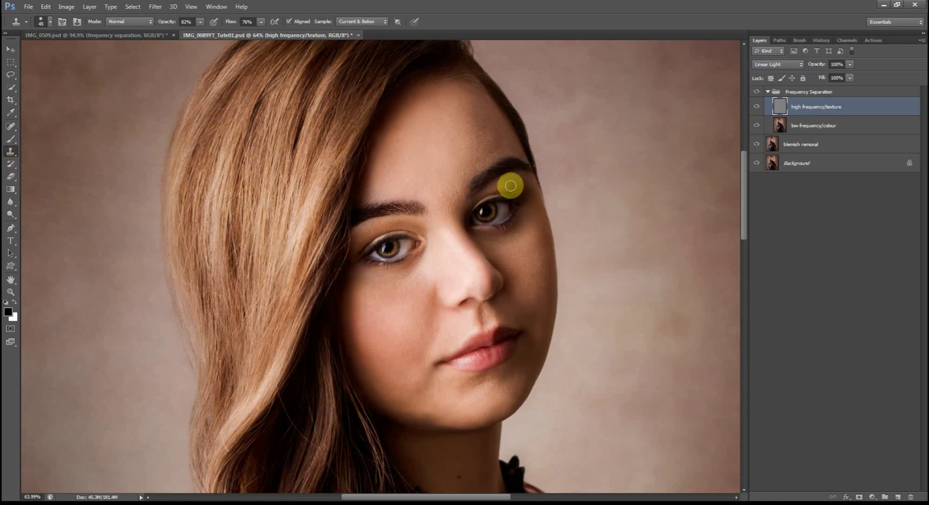
pyautogui.scroll(5, 503, 57)
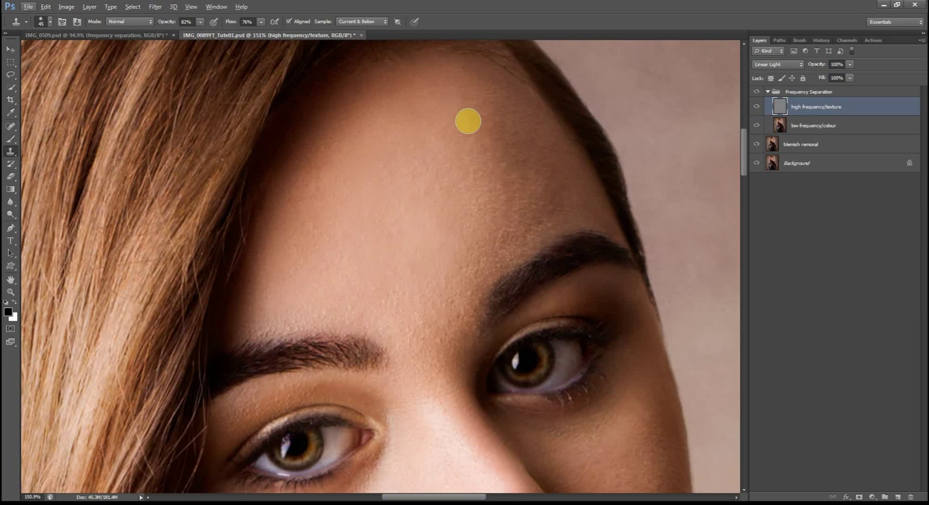
pyautogui.click(188, 21)
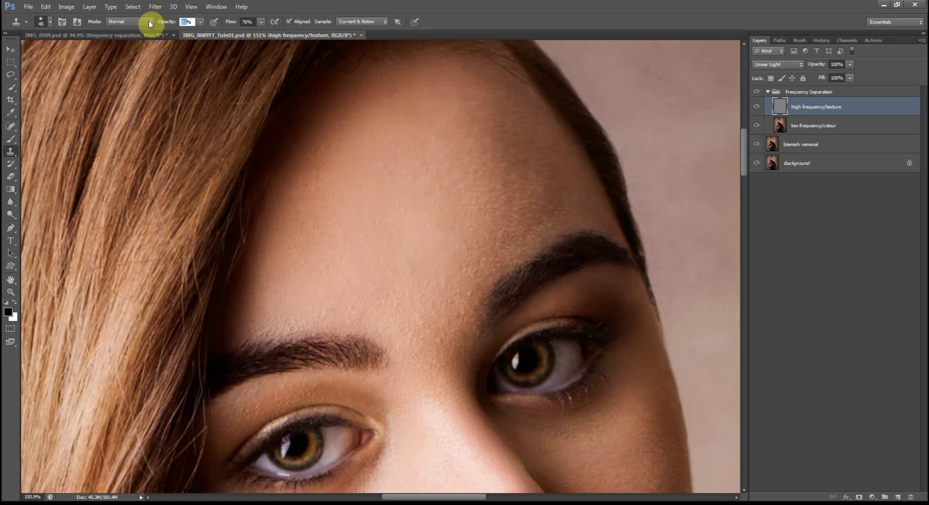
pyautogui.write('40')
pyautogui.click(247, 21)
pyautogui.moveTo(238, 25); pyautogui.dragTo(285, 24)
pyautogui.click(377, 24)
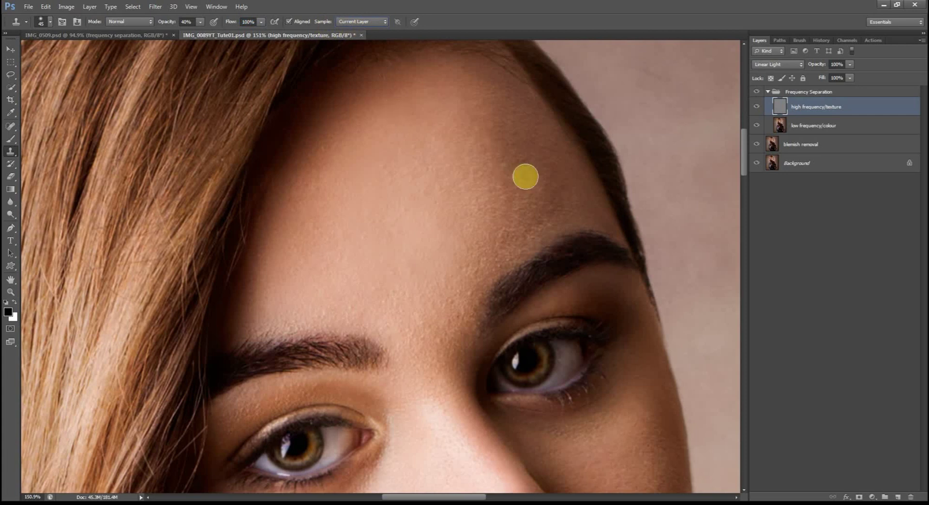
# - Clone smooth skin texture over the uneven areas of the forehead and between the eyebrows on the "high frequency/texture" layer
pyautogui.press('alt')
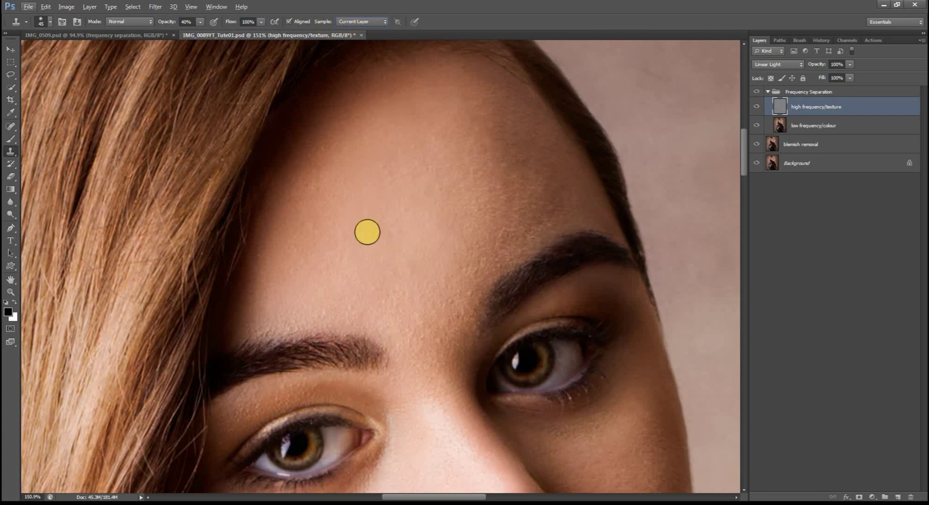
pyautogui.keyDown('alt'); pyautogui.click(313, 210); pyautogui.keyUp('alt')
pyautogui.click(337, 226)
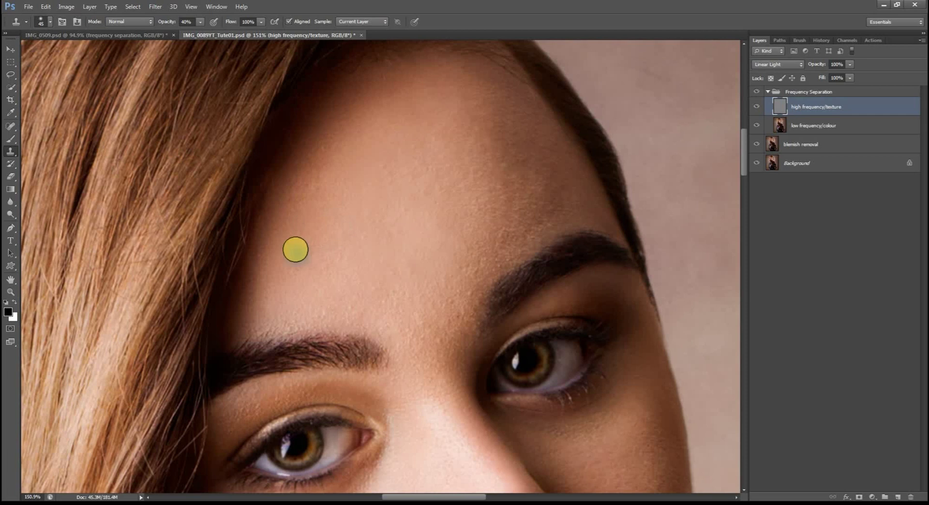
pyautogui.moveTo(297, 238)
pyautogui.mouseDown()
pyautogui.moveTo(334, 197)
pyautogui.moveTo(319, 189)
pyautogui.moveTo(408, 211)
pyautogui.mouseUp()
pyautogui.keyDown('alt'); pyautogui.click(401, 155); pyautogui.keyUp('alt')
pyautogui.moveTo(396, 132); pyautogui.dragTo(415, 145)
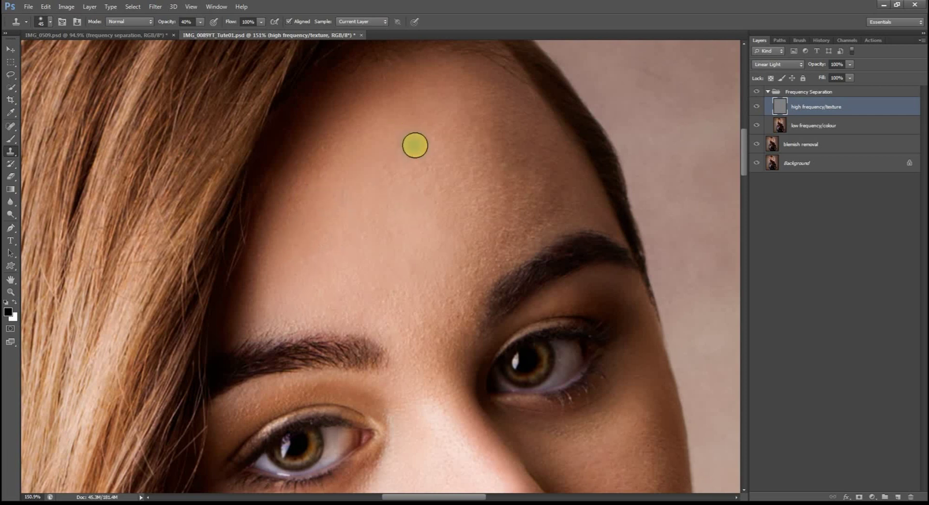
pyautogui.keyDown('alt'); pyautogui.click(426, 117); pyautogui.keyUp('alt')
pyautogui.click(432, 170)
pyautogui.keyDown('alt'); pyautogui.click(472, 133); pyautogui.keyUp('alt')
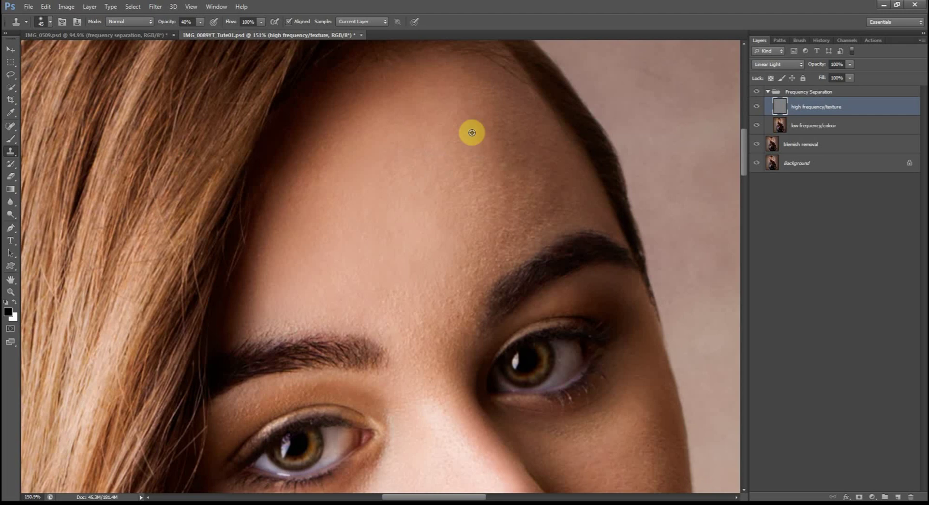
pyautogui.moveTo(462, 189)
pyautogui.mouseDown()
pyautogui.moveTo(439, 217)
pyautogui.moveTo(467, 247)
pyautogui.moveTo(461, 285)
pyautogui.moveTo(502, 241)
pyautogui.moveTo(482, 201)
pyautogui.moveTo(525, 158)
pyautogui.mouseUp()
pyautogui.moveTo(440, 299)
pyautogui.mouseDown()
pyautogui.moveTo(443, 333)
pyautogui.moveTo(457, 282)
pyautogui.moveTo(451, 317)
pyautogui.mouseUp()
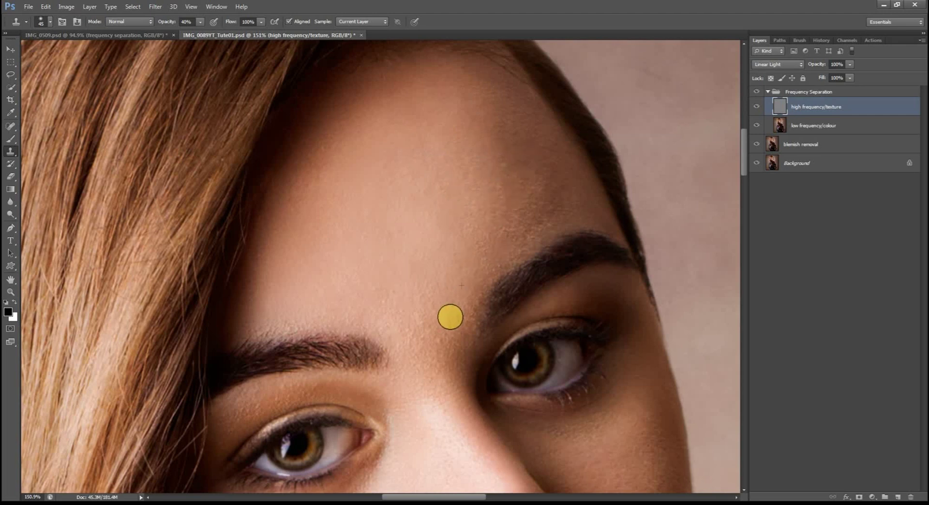
pyautogui.keyDown('alt'); pyautogui.click(405, 302); pyautogui.keyUp('alt')
pyautogui.click(359, 235)
pyautogui.keyDown('alt'); pyautogui.click(384, 225); pyautogui.keyUp('alt')
pyautogui.click(295, 315)
pyautogui.keyDown('alt'); pyautogui.click(369, 276); pyautogui.keyUp('alt')
pyautogui.click(384, 294)
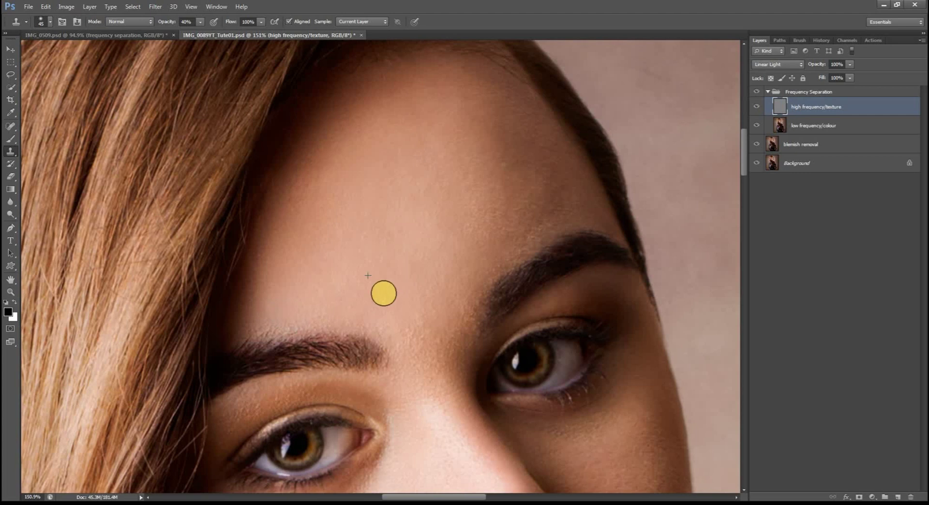
pyautogui.keyDown('alt'); pyautogui.click(438, 295); pyautogui.keyUp('alt')
pyautogui.click(464, 295)
# - Clone smooth skin texture over the near cheek below the eye and beside the nose on the "high frequency/texture" layer
pyautogui.scroll(-5, 436, 381)
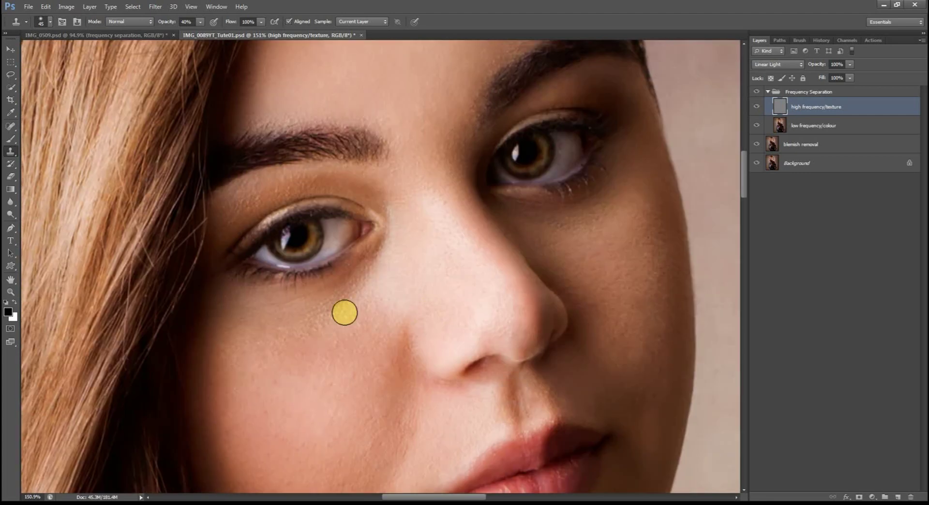
pyautogui.keyDown('alt'); pyautogui.click(317, 343); pyautogui.keyUp('alt')
pyautogui.click(312, 354)
pyautogui.scroll(-1, 312, 354)
pyautogui.click(274, 363)
pyautogui.click(363, 368)
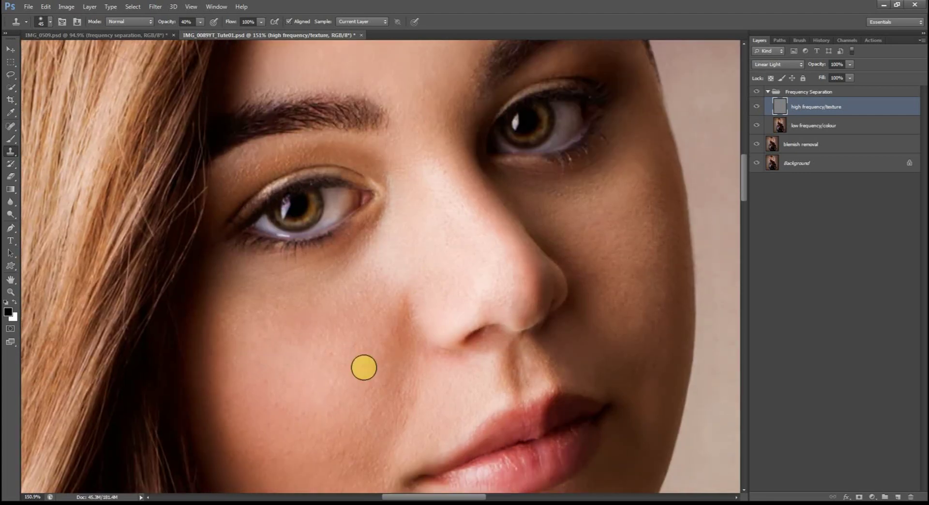
pyautogui.keyDown('alt'); pyautogui.click(341, 383); pyautogui.keyUp('alt')
pyautogui.scroll(-1, 340, 382)
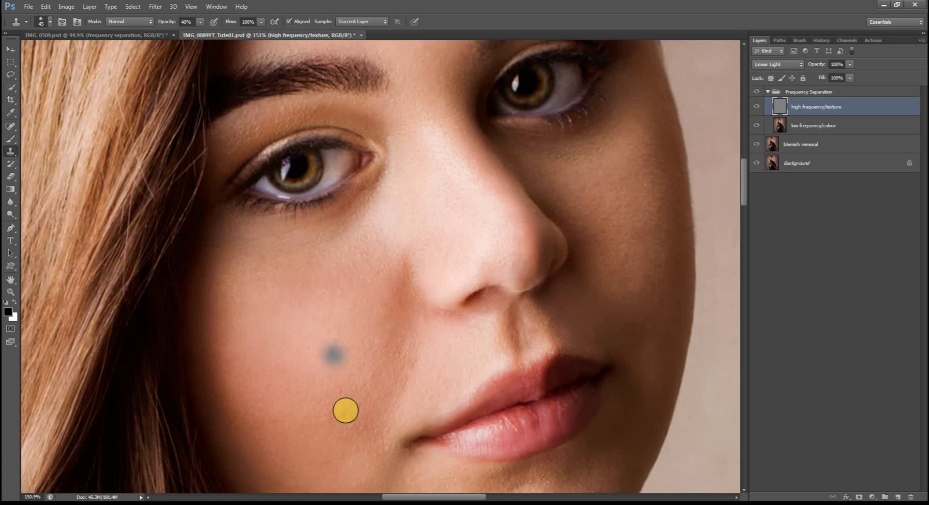
pyautogui.keyDown('alt'); pyautogui.click(442, 205); pyautogui.keyUp('alt')
pyautogui.scroll(-1, 460, 251)
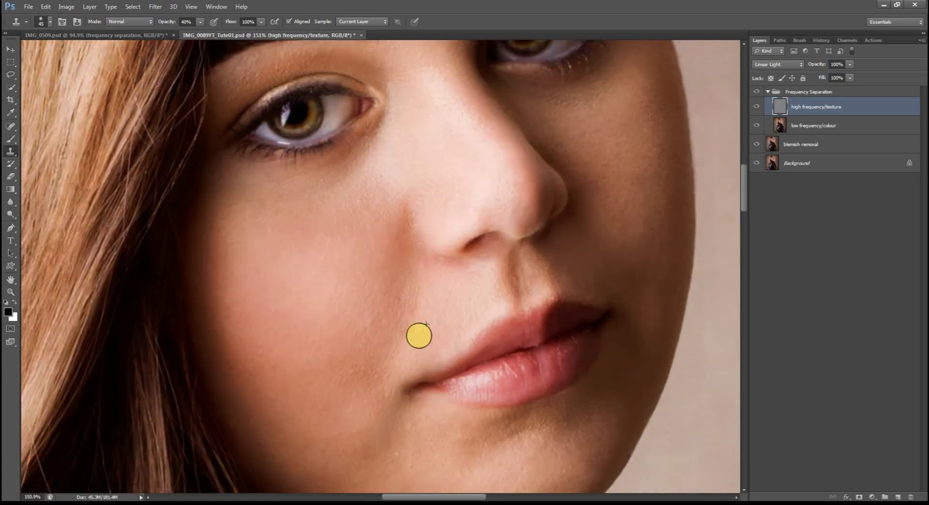
# - Clone smooth texture over the uneven skin of the lower near cheek, beside and below the corner of the mouth
pyautogui.scroll(-1, 419, 334)
pyautogui.click(370, 419)
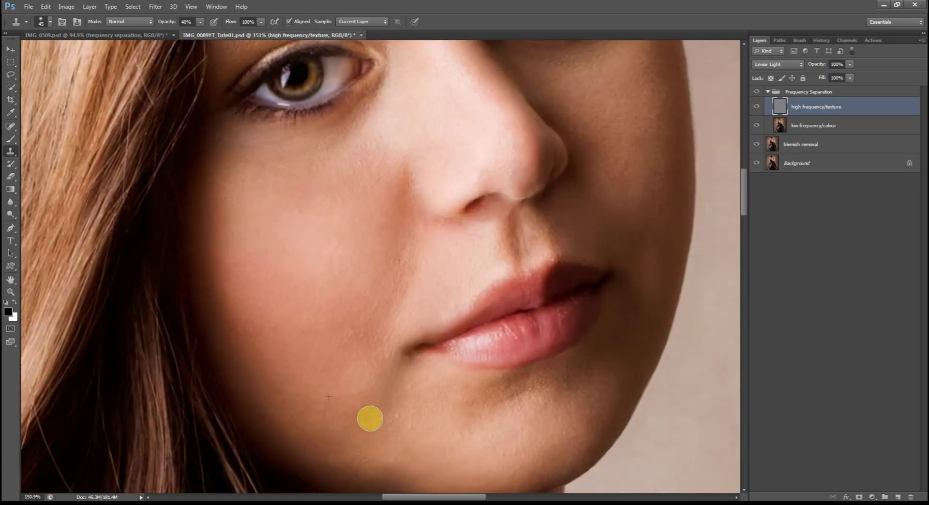
pyautogui.keyDown('alt'); pyautogui.click(378, 388); pyautogui.keyUp('alt')
pyautogui.click(370, 355)
pyautogui.keyDown('alt'); pyautogui.click(327, 366); pyautogui.keyUp('alt')
pyautogui.click(329, 395)
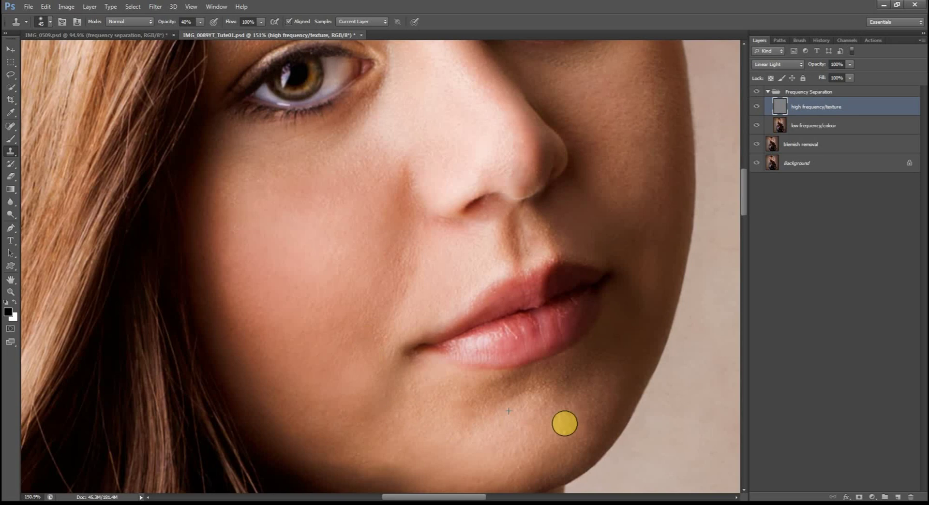
# - Clone smooth texture along the shaded far cheek and touch up the remaining spot on the near cheek by the mouth
pyautogui.moveTo(625, 239); pyautogui.dragTo(648, 258)
pyautogui.keyDown('alt'); pyautogui.click(662, 211); pyautogui.keyUp('alt')
pyautogui.moveTo(644, 273)
pyautogui.mouseDown()
pyautogui.moveTo(648, 286)
pyautogui.moveTo(654, 199)
pyautogui.mouseUp()
pyautogui.scroll(1, 627, 111)
pyautogui.scroll(-2, 352, 409)
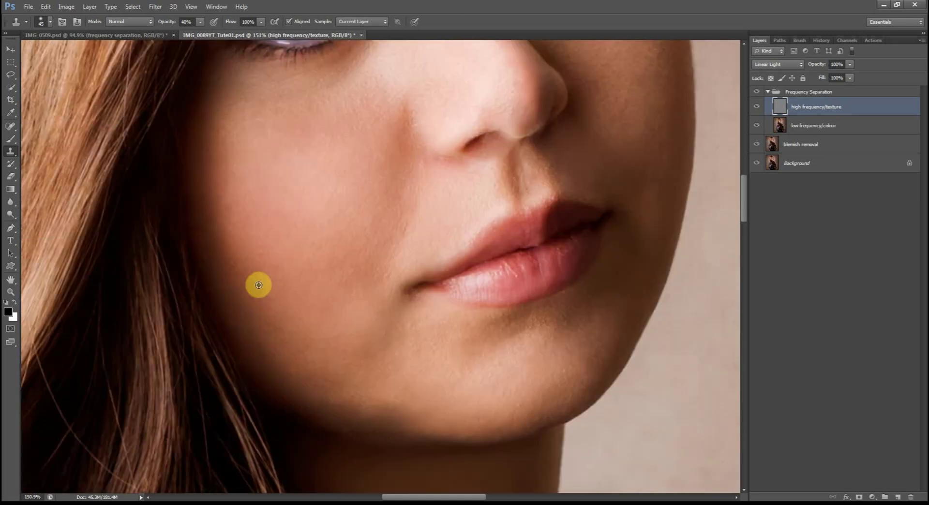
pyautogui.scroll(1, 659, 99)
pyautogui.scroll(-4, 620, 228)
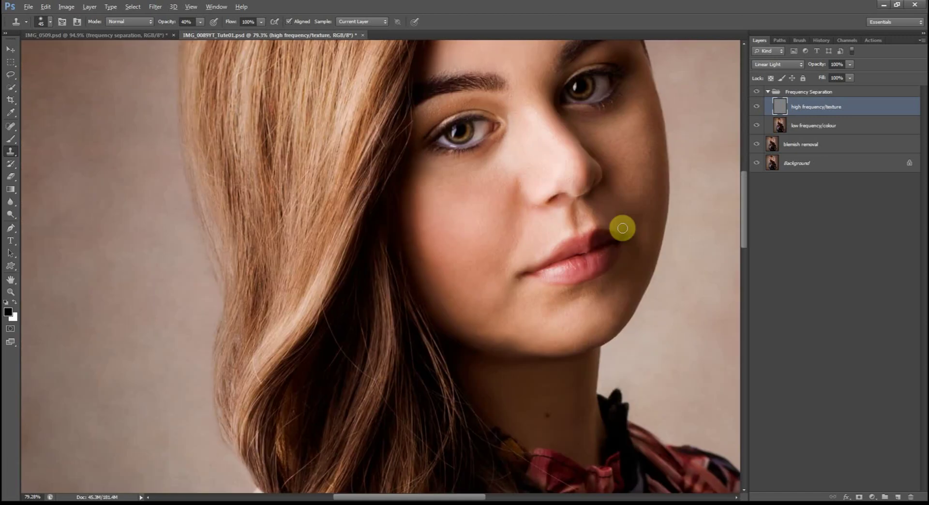
pyautogui.scroll(3, 539, 176)
pyautogui.scroll(-1, 461, 238)
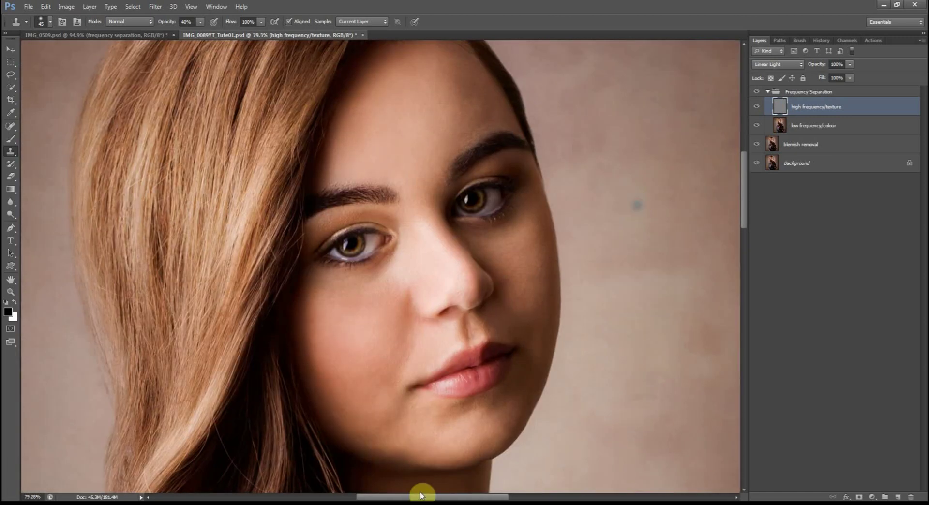
pyautogui.keyDown('alt'); pyautogui.click(393, 374); pyautogui.keyUp('alt')
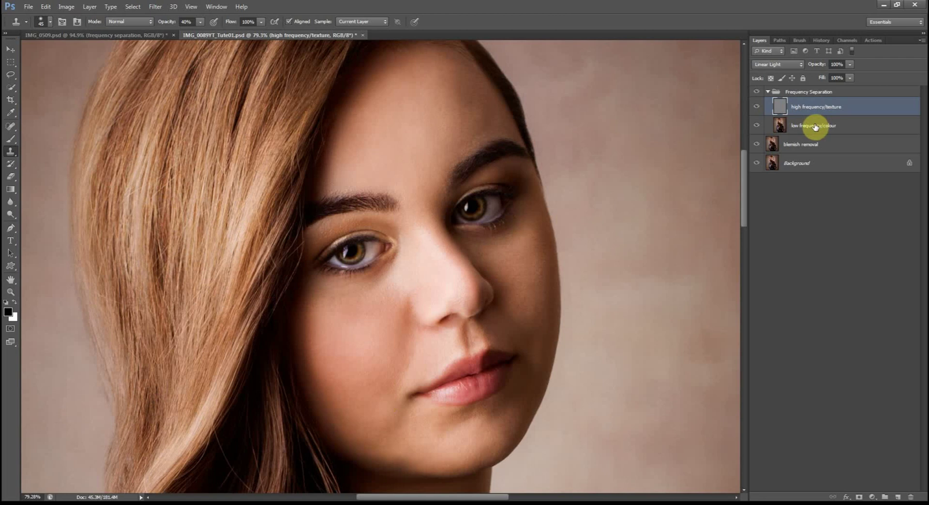
# - Make "low frequency/colour" the active layer and outline the forehead above the eyebrows with the feathered Lasso tool
pyautogui.click(812, 126)
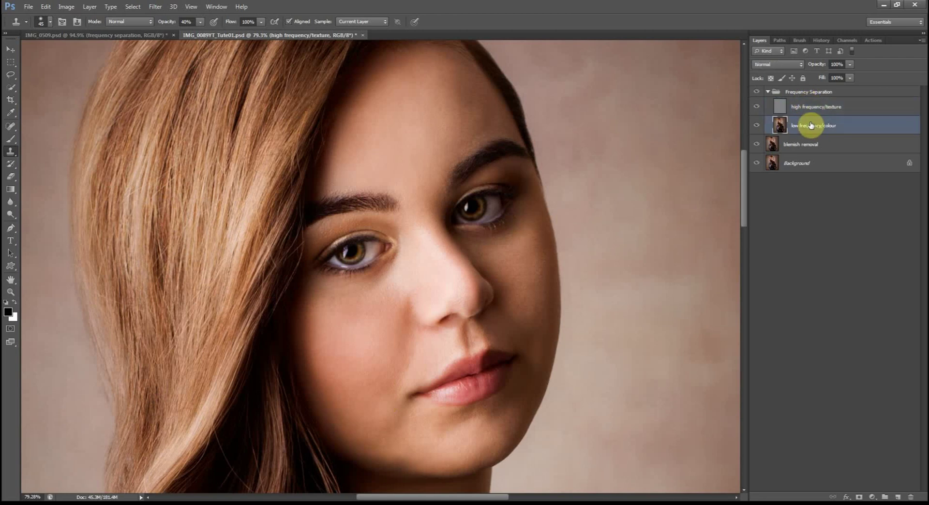
pyautogui.press('l')
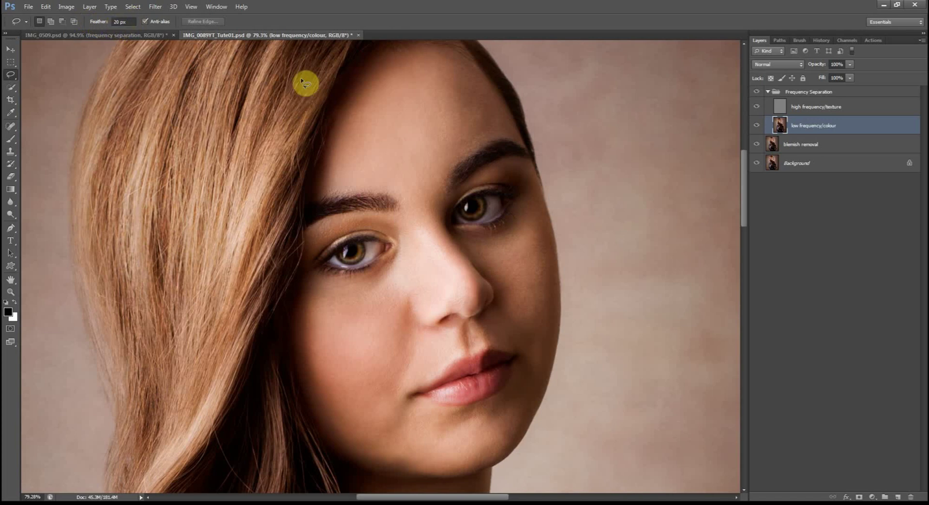
pyautogui.scroll(2, 440, 131)
pyautogui.moveTo(444, 82)
pyautogui.mouseDown()
pyautogui.moveTo(400, 82)
pyautogui.moveTo(339, 218)
pyautogui.moveTo(379, 212)
pyautogui.moveTo(413, 234)
pyautogui.moveTo(497, 163)
pyautogui.moveTo(487, 120)
pyautogui.moveTo(437, 82)
pyautogui.mouseUp()
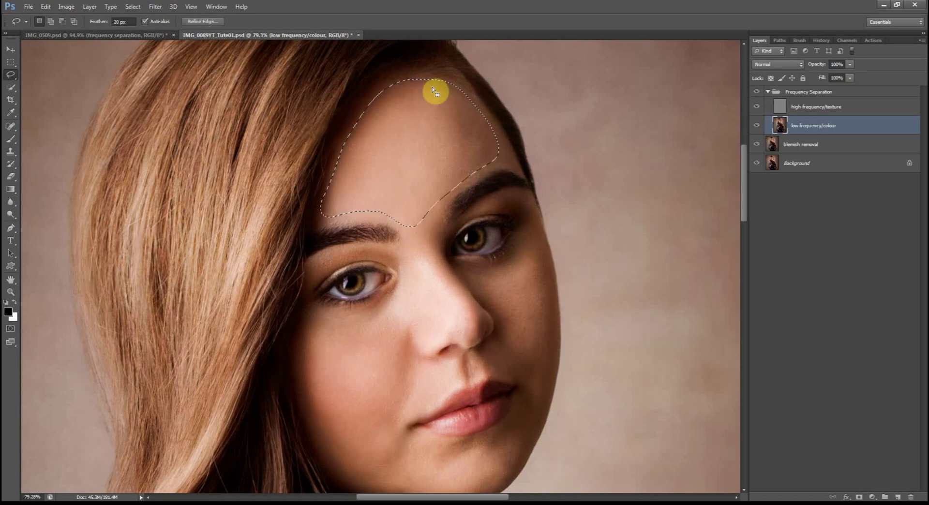
# - Apply a Gaussian Blur with a 15-pixel radius to the selected forehead and clear the selection
pyautogui.click(156, 7)
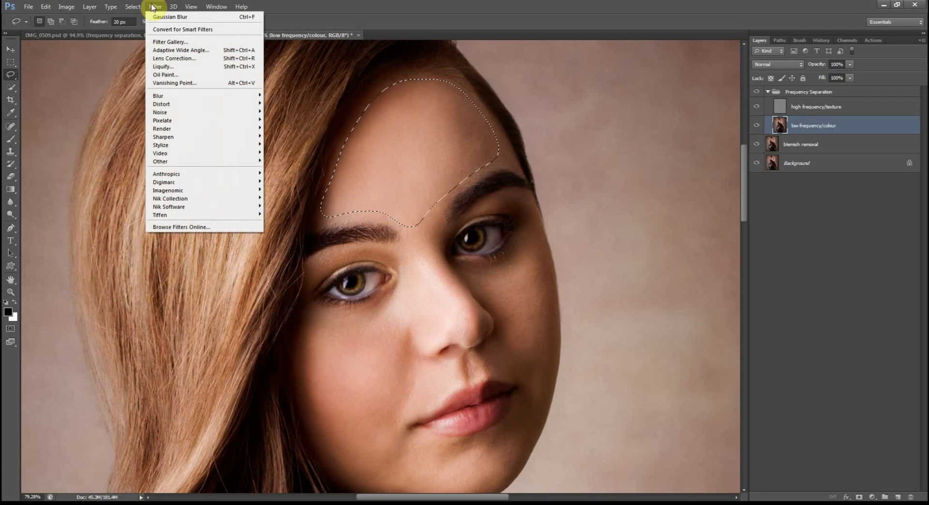
pyautogui.moveTo(190, 99)
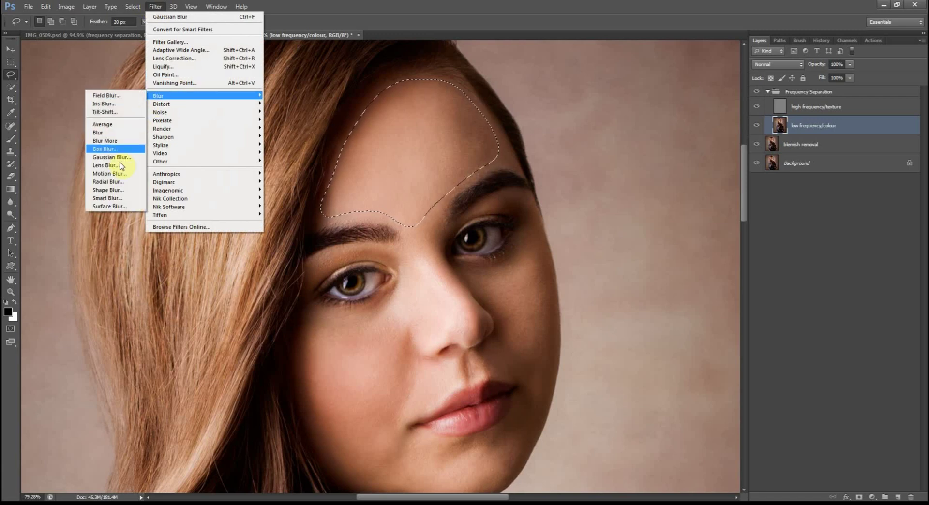
pyautogui.click(112, 157)
pyautogui.moveTo(657, 238); pyautogui.dragTo(627, 239)
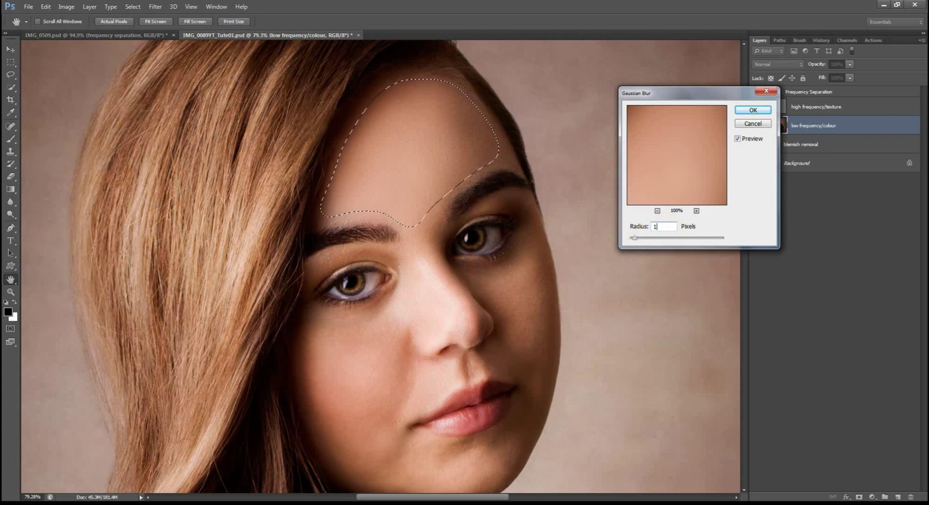
pyautogui.click(750, 110)
pyautogui.click(523, 160)
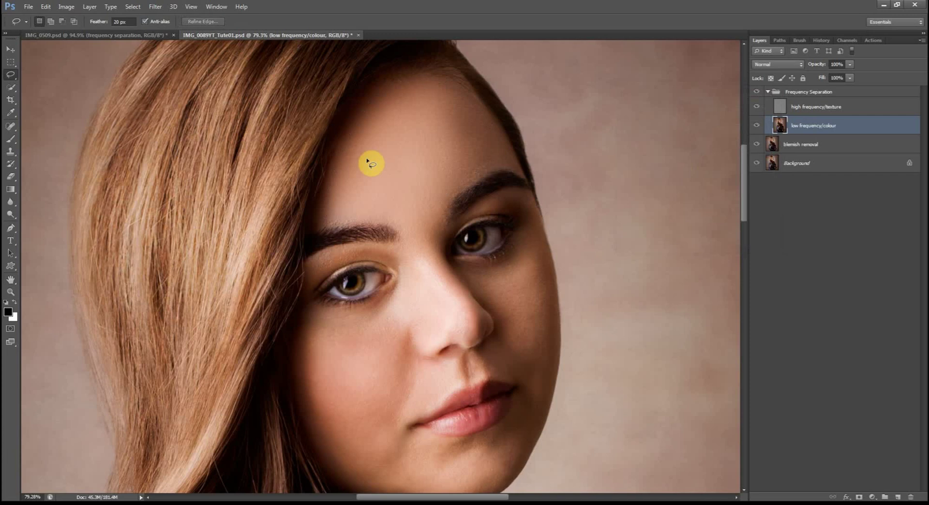
# - Examine the smoothed forehead close up and from afar, comparing the face with the Frequency Separation group hidden and shown
pyautogui.scroll(1, 618, 188)
pyautogui.scroll(4, 456, 107)
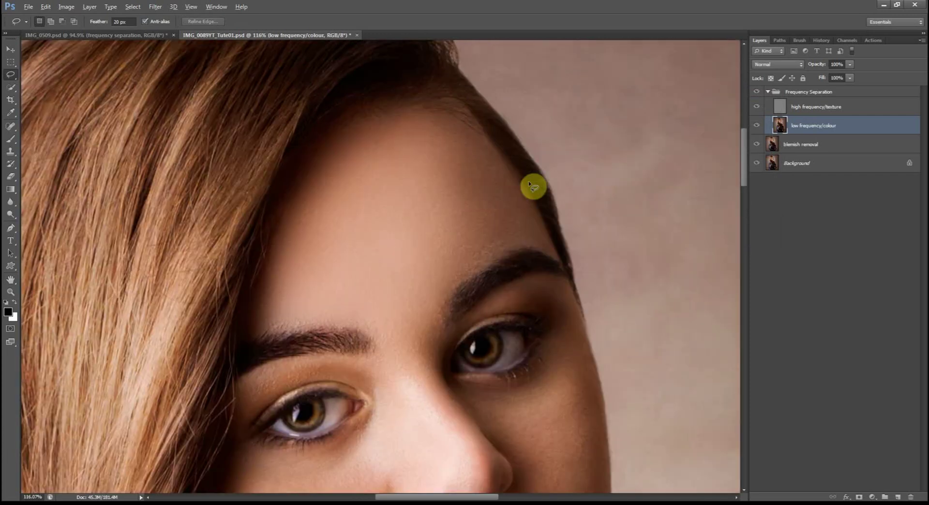
pyautogui.scroll(-7, 528, 232)
pyautogui.scroll(2, 604, 348)
pyautogui.scroll(-5, 610, 322)
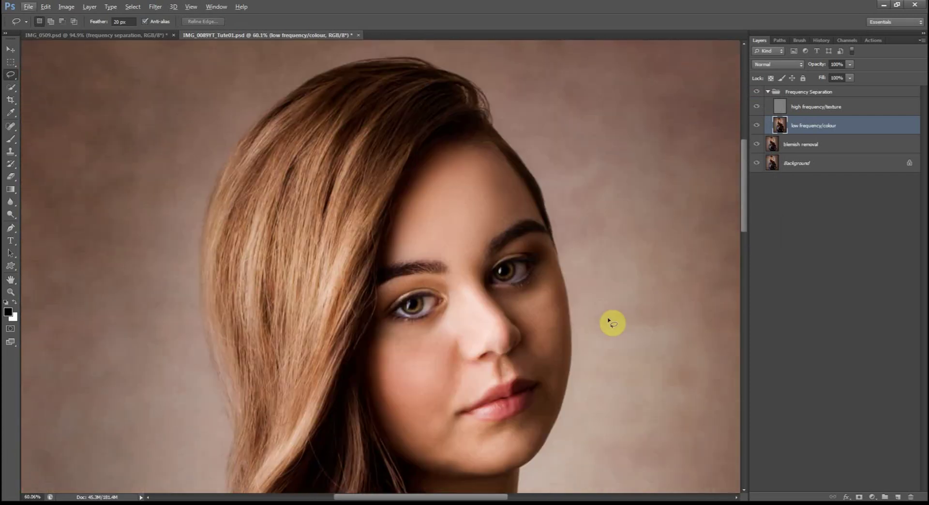
pyautogui.scroll(1, 611, 317)
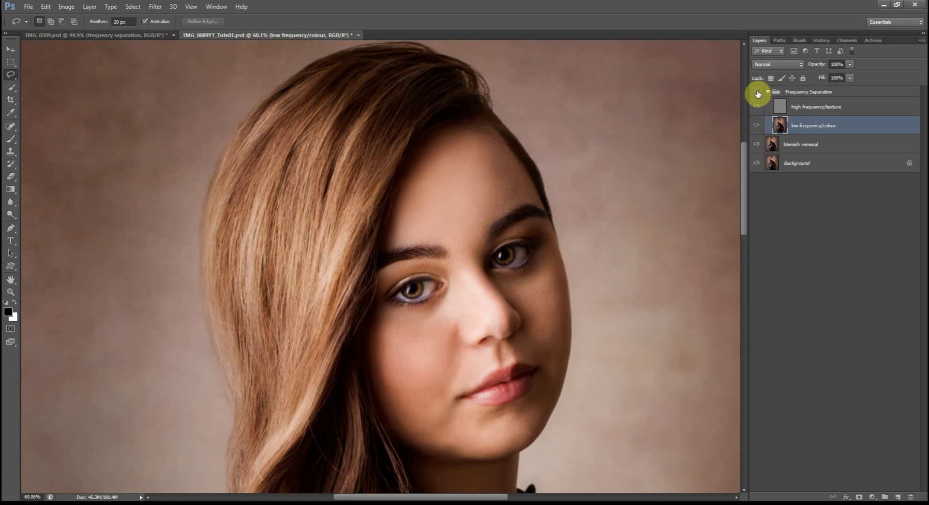
pyautogui.scroll(2, 543, 389)
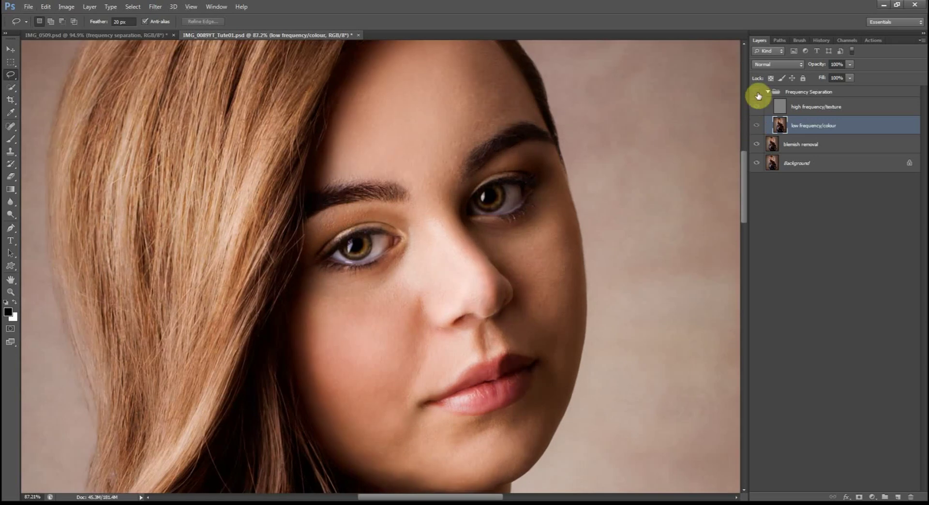
pyautogui.scroll(-3, 689, 240)
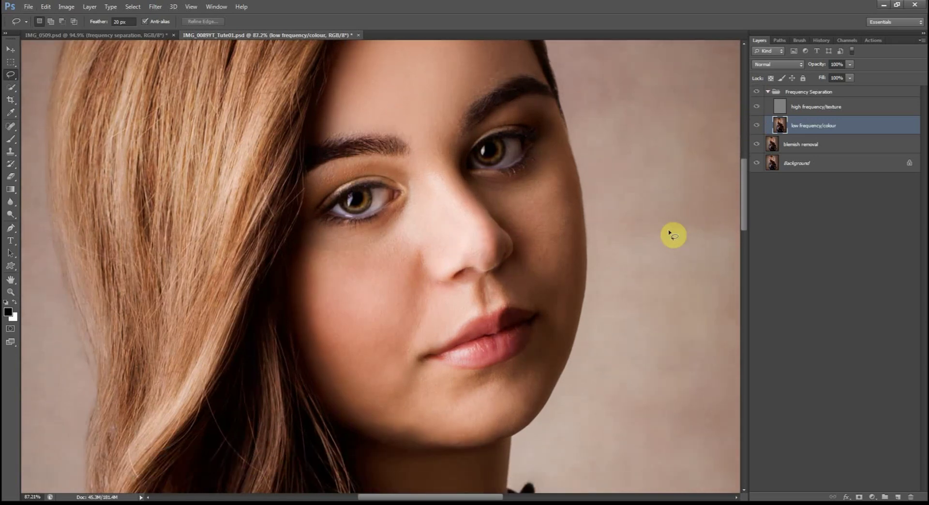
# - Lasso the near cheek from below the eye to the jaw, repeat the last Gaussian Blur on it and deselect
pyautogui.moveTo(414, 206)
pyautogui.mouseDown()
pyautogui.moveTo(311, 240)
pyautogui.moveTo(312, 328)
pyautogui.moveTo(333, 380)
pyautogui.moveTo(377, 408)
pyautogui.moveTo(442, 408)
pyautogui.moveTo(414, 366)
pyautogui.moveTo(424, 261)
pyautogui.mouseUp()
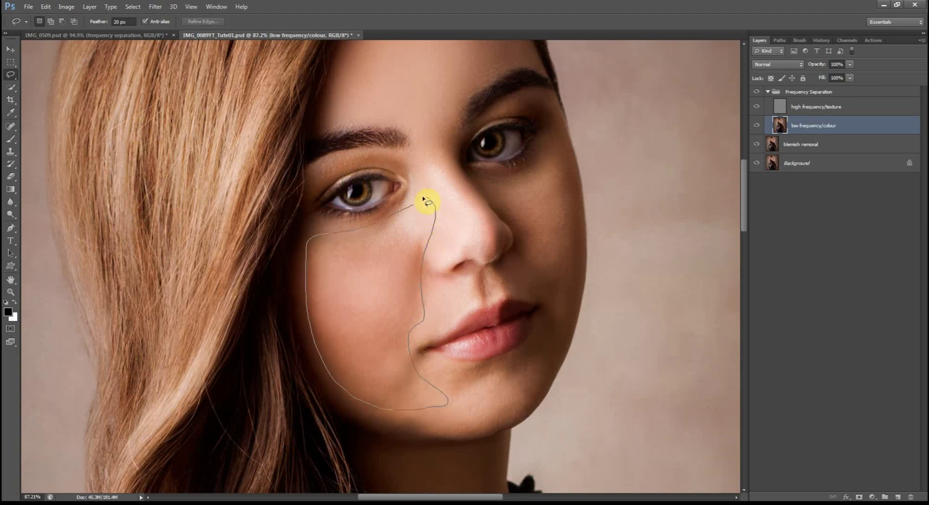
pyautogui.moveTo(396, 219); pyautogui.dragTo(384, 234)
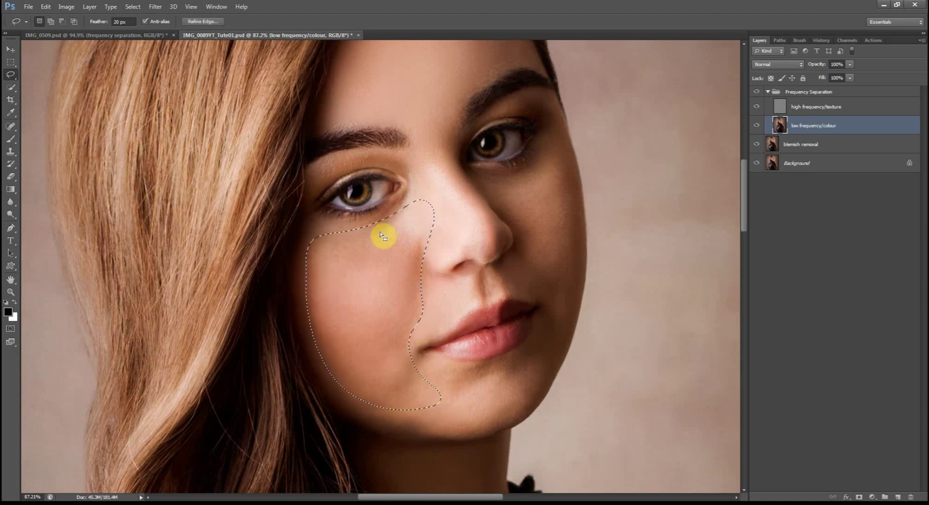
pyautogui.click(156, 7)
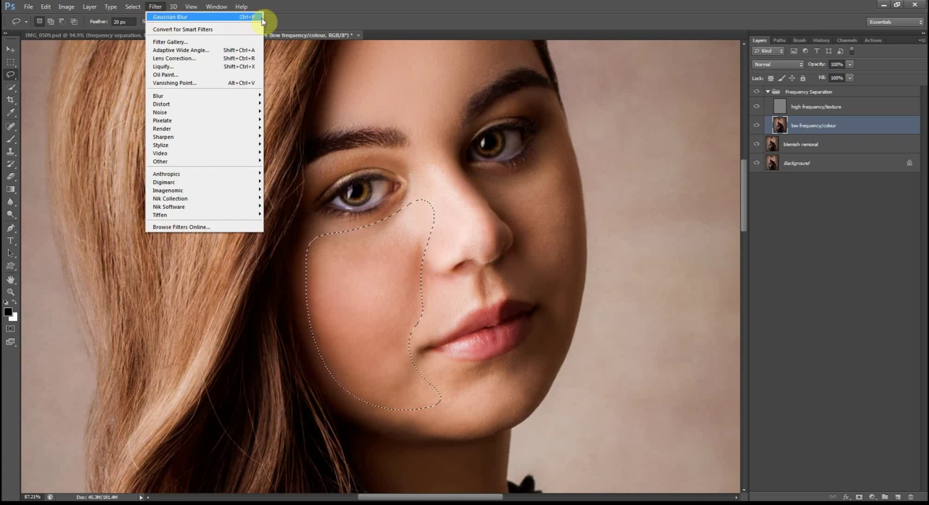
pyautogui.click(382, 310)
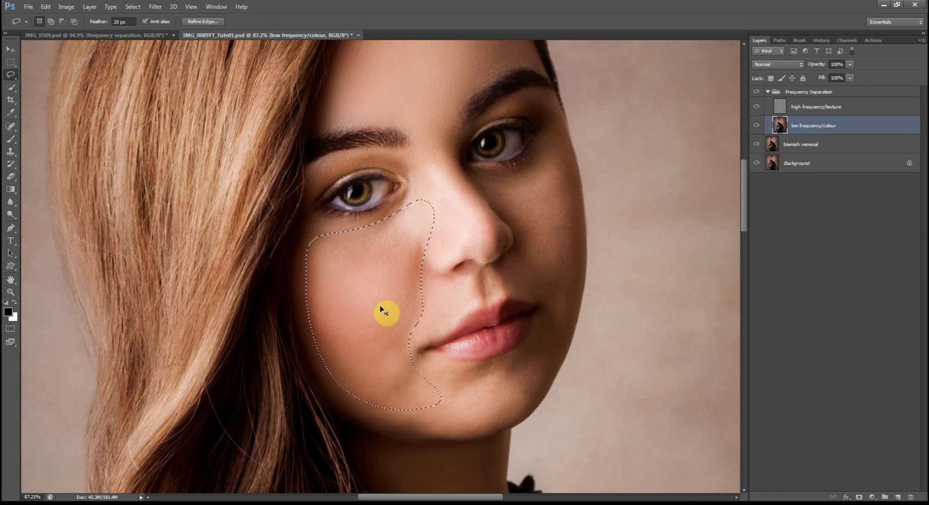
pyautogui.click(495, 196)
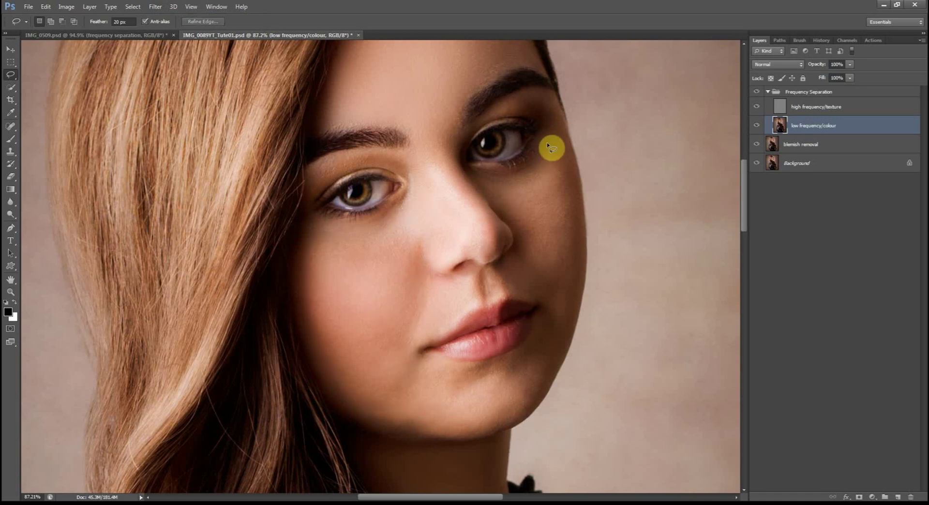
# - Lasso the far cheek, the chin and the near jawline in turn, repeating the last Gaussian Blur on each area
pyautogui.moveTo(549, 144)
pyautogui.mouseDown()
pyautogui.moveTo(485, 179)
pyautogui.moveTo(542, 289)
pyautogui.moveTo(559, 355)
pyautogui.moveTo(582, 239)
pyautogui.moveTo(570, 140)
pyautogui.moveTo(550, 129)
pyautogui.moveTo(550, 152)
pyautogui.mouseUp()
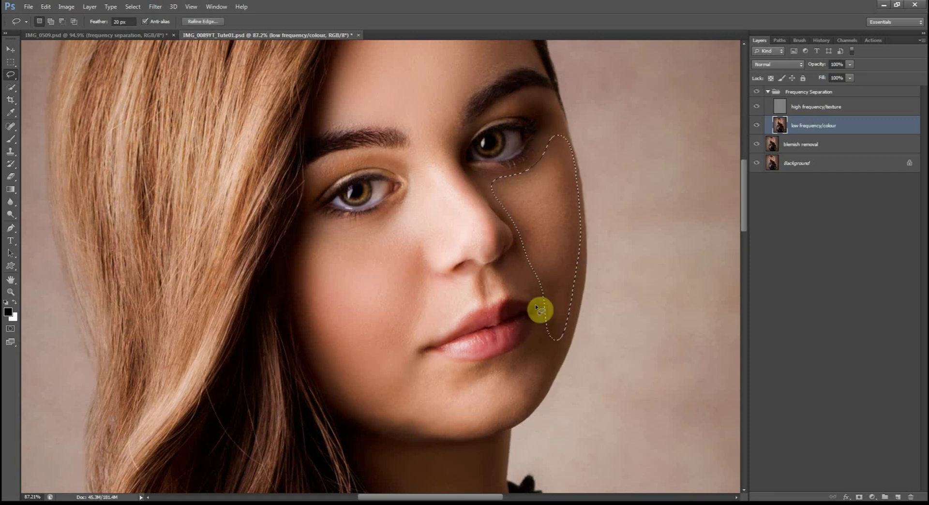
pyautogui.moveTo(534, 348)
pyautogui.mouseDown()
pyautogui.moveTo(411, 412)
pyautogui.moveTo(475, 435)
pyautogui.moveTo(533, 395)
pyautogui.moveTo(553, 344)
pyautogui.moveTo(508, 372)
pyautogui.mouseUp()
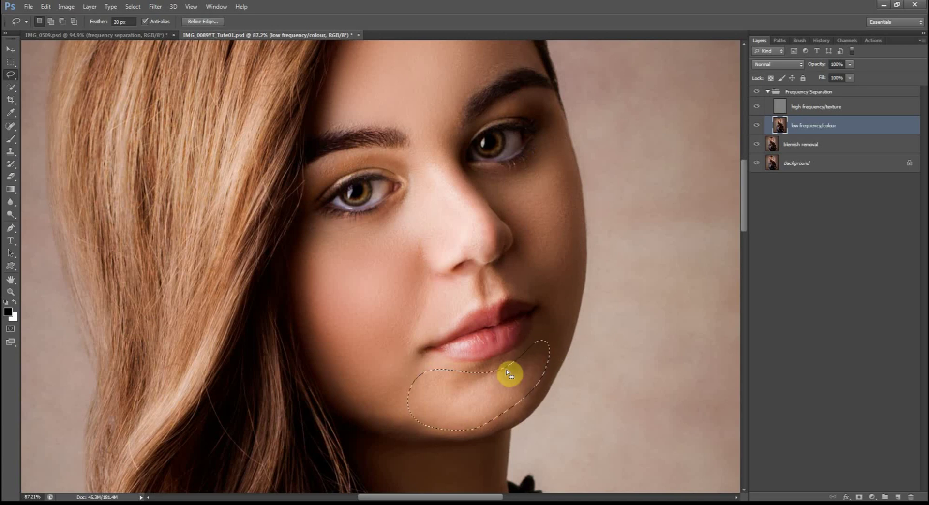
pyautogui.moveTo(356, 391)
pyautogui.mouseDown()
pyautogui.moveTo(500, 404)
pyautogui.moveTo(350, 390)
pyautogui.mouseUp()
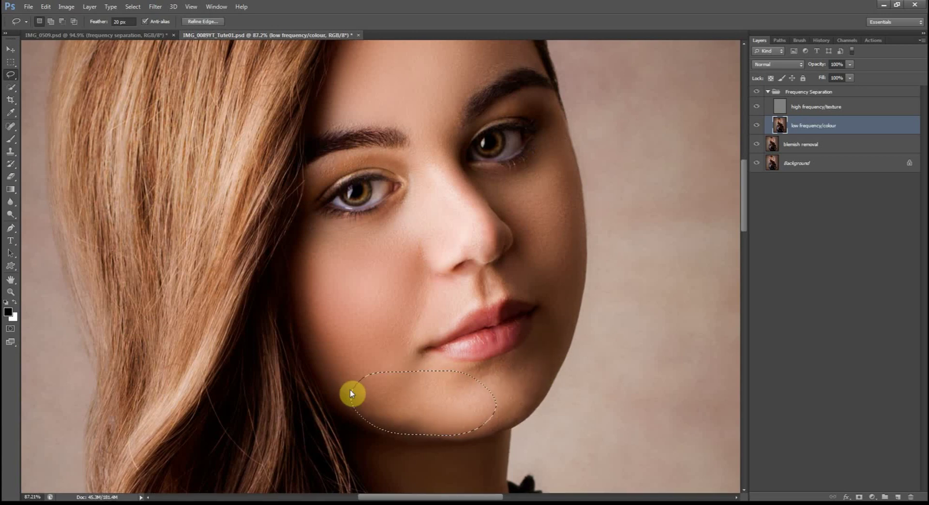
# - Lasso the bridge of the nose and the near cheek beside the mouth in turn, repeating the last Gaussian Blur on each
pyautogui.scroll(3, 354, 388)
pyautogui.moveTo(445, 261)
pyautogui.mouseDown()
pyautogui.moveTo(464, 317)
pyautogui.moveTo(439, 276)
pyautogui.mouseUp()
pyautogui.moveTo(408, 416)
pyautogui.mouseDown()
pyautogui.moveTo(452, 378)
pyautogui.moveTo(411, 413)
pyautogui.mouseUp()
pyautogui.moveTo(537, 393)
pyautogui.mouseDown()
pyautogui.moveTo(523, 377)
pyautogui.moveTo(485, 382)
pyautogui.mouseUp()
pyautogui.press('Return')
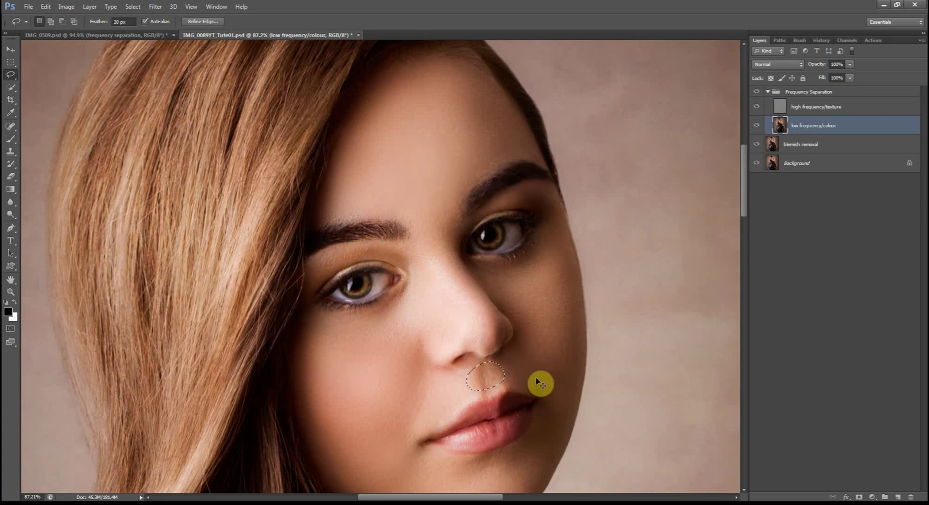
pyautogui.hotkey('ctrl', 'd')
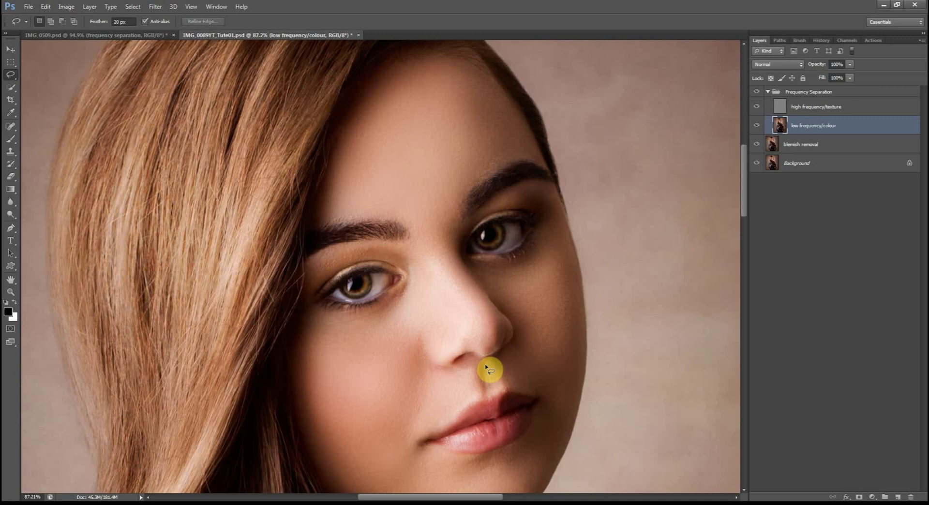
# - Lasso a small area between the nose and upper lip and apply a Gaussian Blur with a 4.3-pixel radius
pyautogui.moveTo(486, 366)
pyautogui.mouseDown()
pyautogui.moveTo(480, 389)
pyautogui.moveTo(488, 394)
pyautogui.moveTo(499, 391)
pyautogui.moveTo(486, 364)
pyautogui.mouseUp()
pyautogui.click(155, 6)
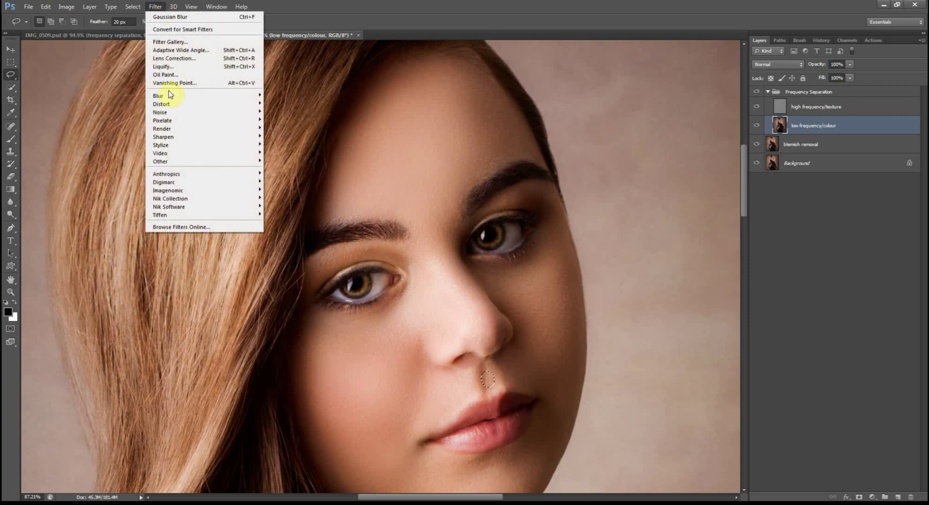
pyautogui.moveTo(167, 95)
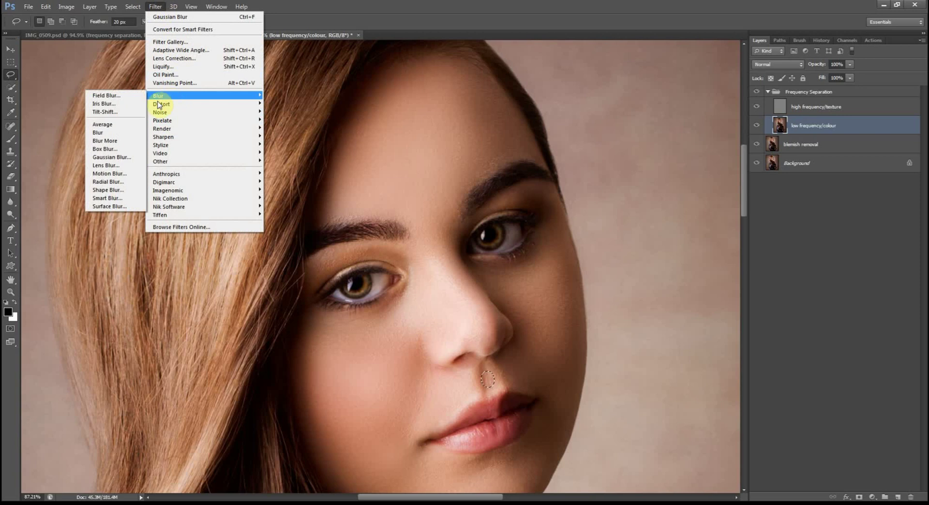
pyautogui.click(123, 158)
pyautogui.moveTo(669, 238); pyautogui.dragTo(651, 239)
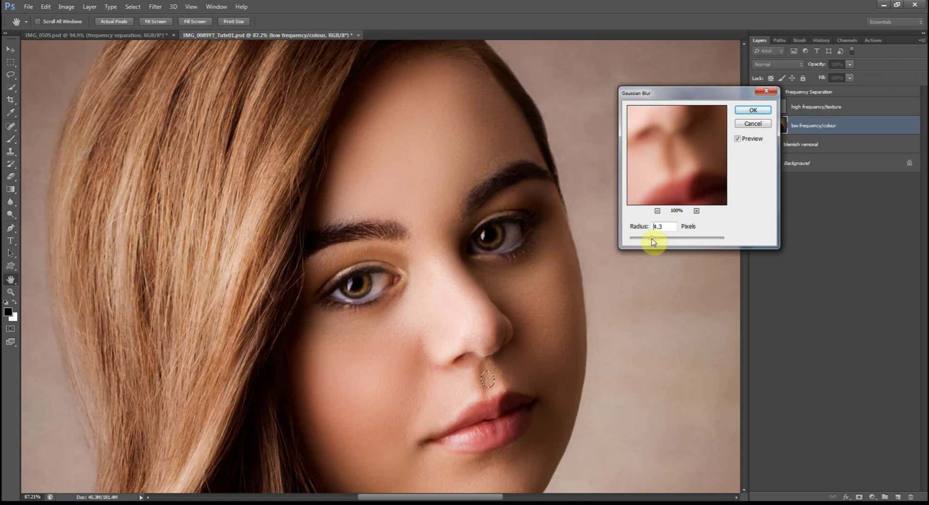
pyautogui.press('Return')
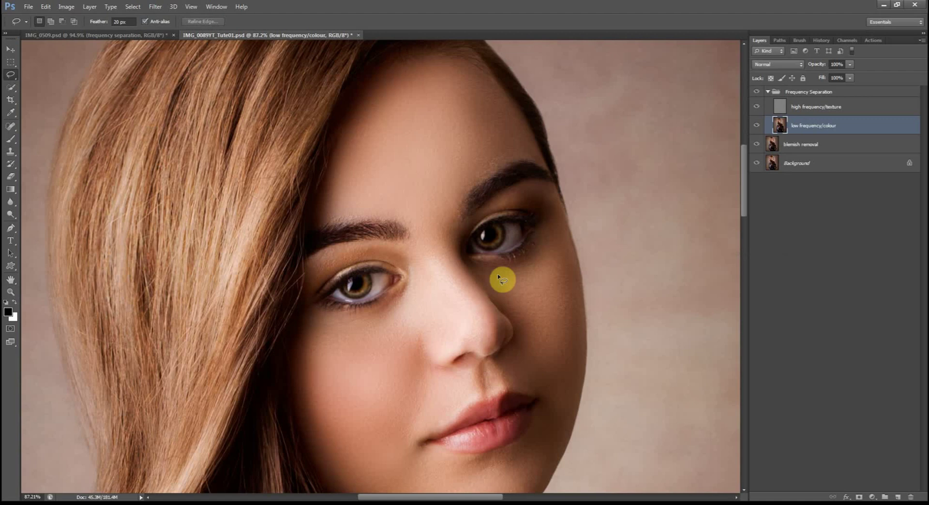
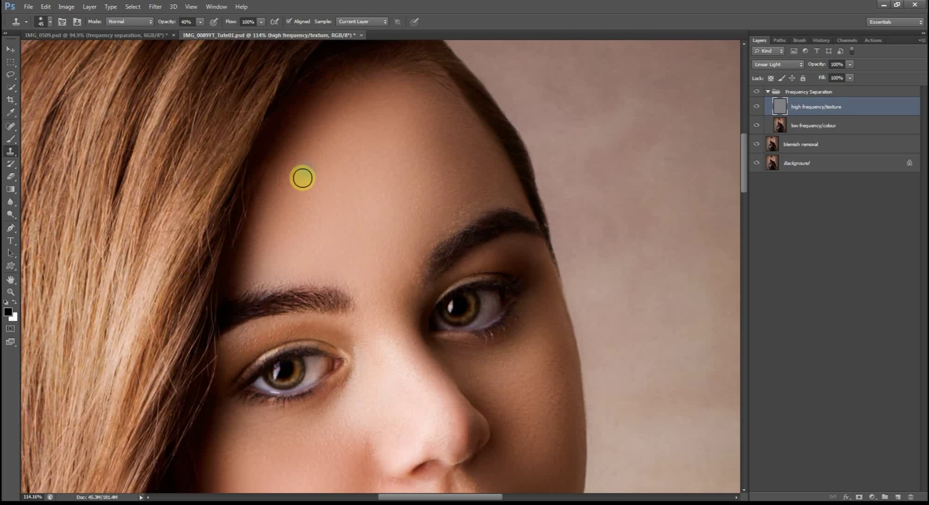
# - Even out the remaining skin texture on the forehead, near cheek and jaw with the Clone Stamp at 40% opacity on the high frequency/texture layer
pyautogui.scroll(-3, 403, 215)
pyautogui.scroll(-10, 403, 215)
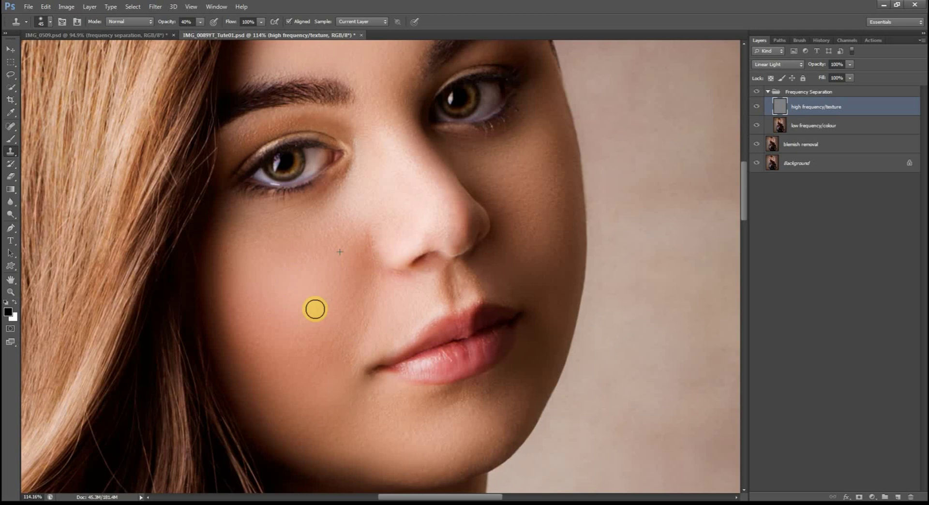
pyautogui.scroll(-3, 504, 290)
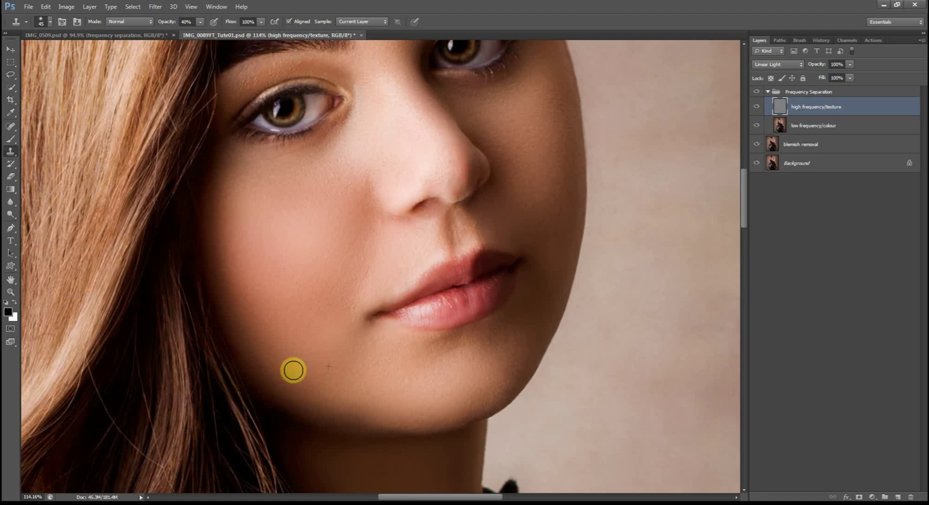
pyautogui.scroll(2, 304, 220)
pyautogui.scroll(10, 304, 220)
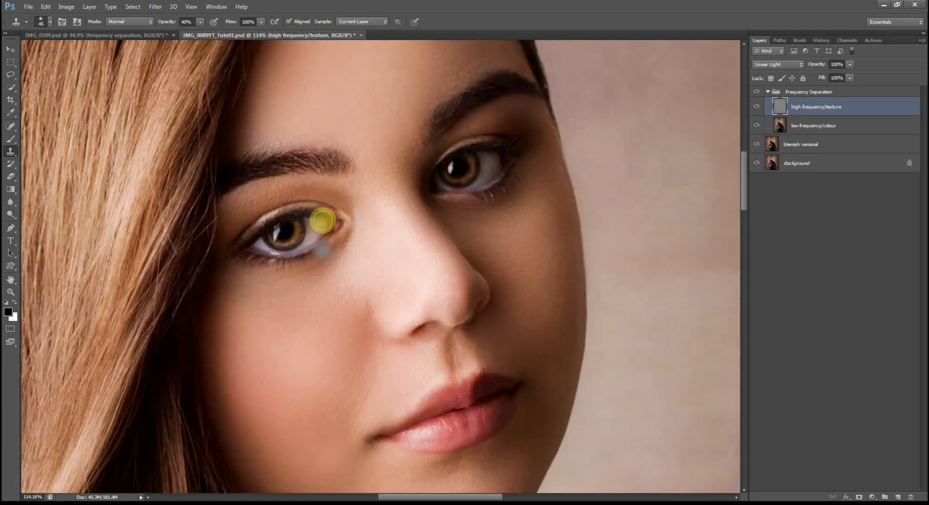
pyautogui.scroll(-8, 549, 292)
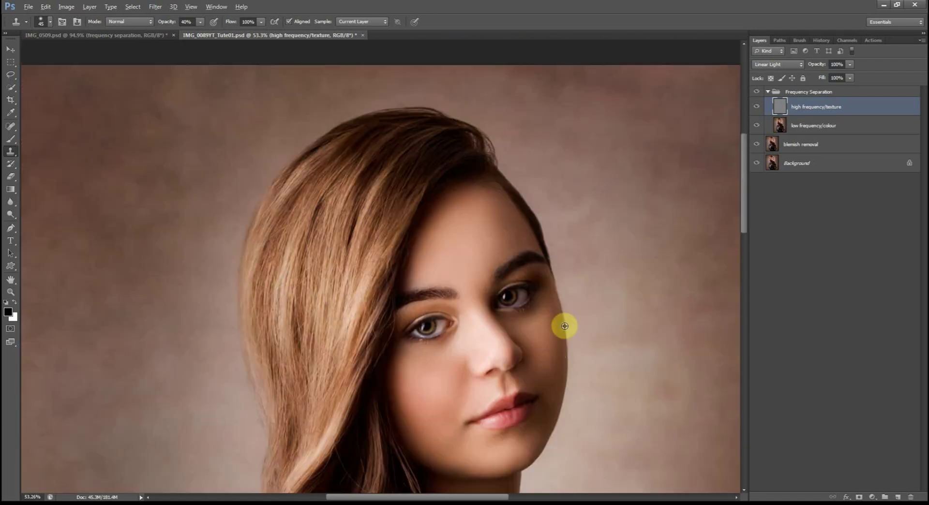
pyautogui.scroll(9, 571, 276)
pyautogui.moveTo(437, 221); pyautogui.dragTo(418, 229)
pyautogui.keyDown('alt'); pyautogui.click(415, 209); pyautogui.keyUp('alt')
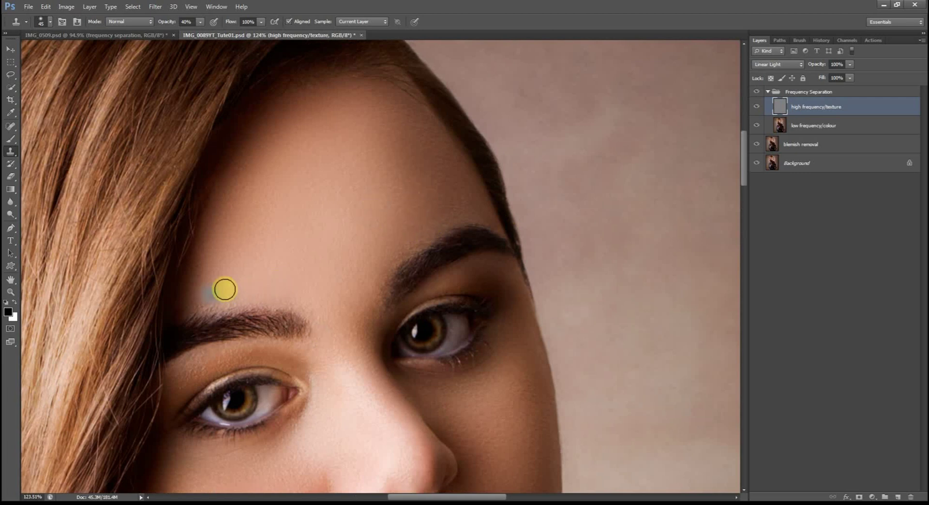
# - Collapse the Frequency Separation group and toggle the visibility of it and the blemish removal layer to compare the retouch with the original
pyautogui.scroll(-6, 353, 260)
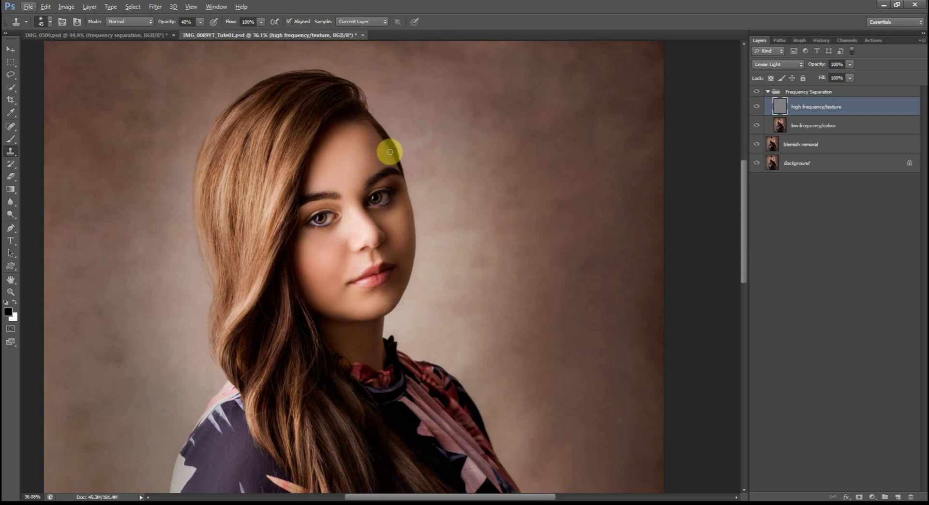
pyautogui.moveTo(526, 497); pyautogui.dragTo(514, 497)
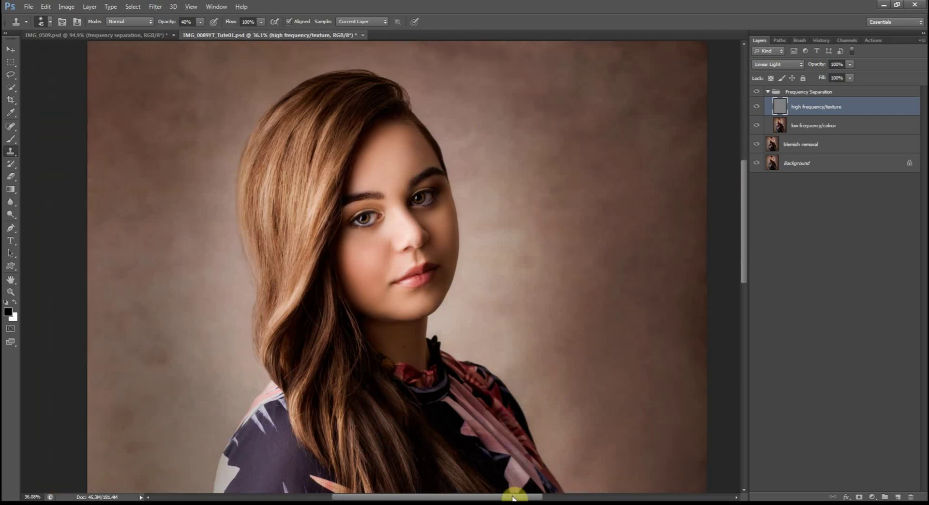
pyautogui.click(769, 92)
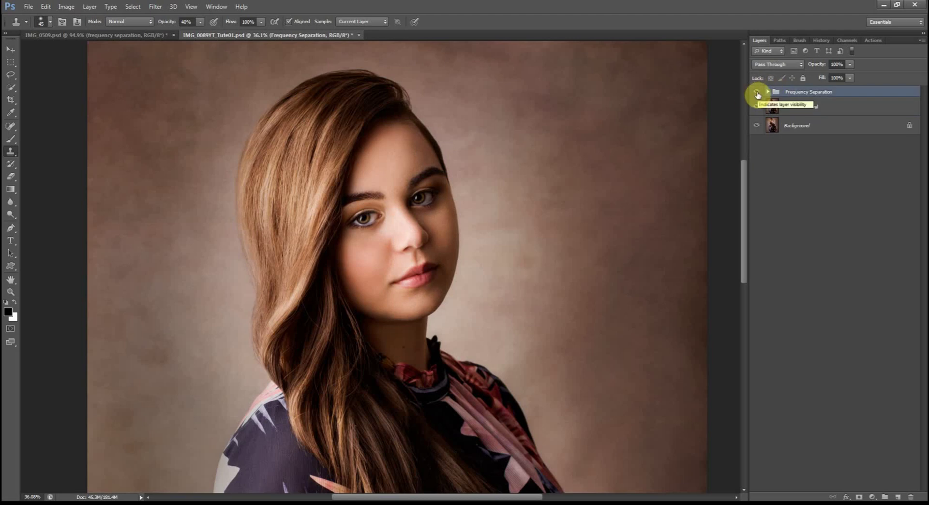
pyautogui.click(758, 92)
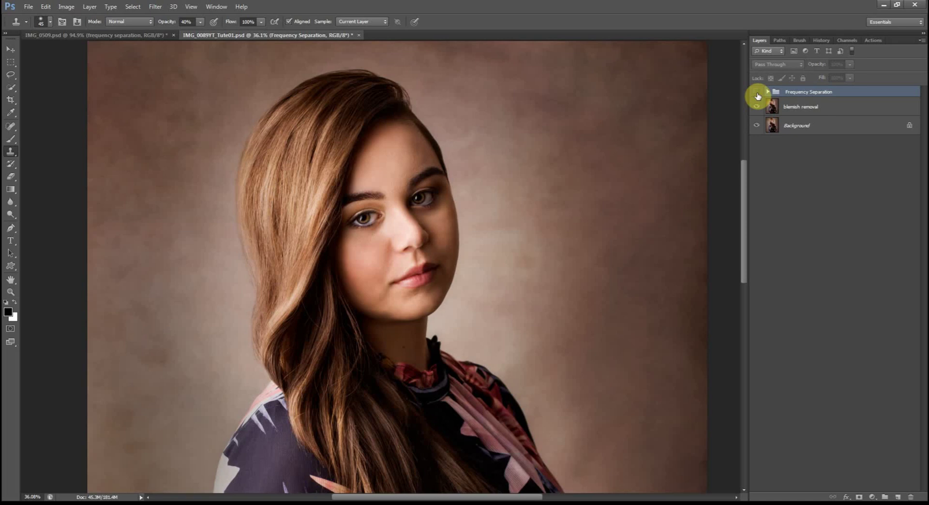
pyautogui.click(757, 108)
pyautogui.scroll(4, 436, 238)
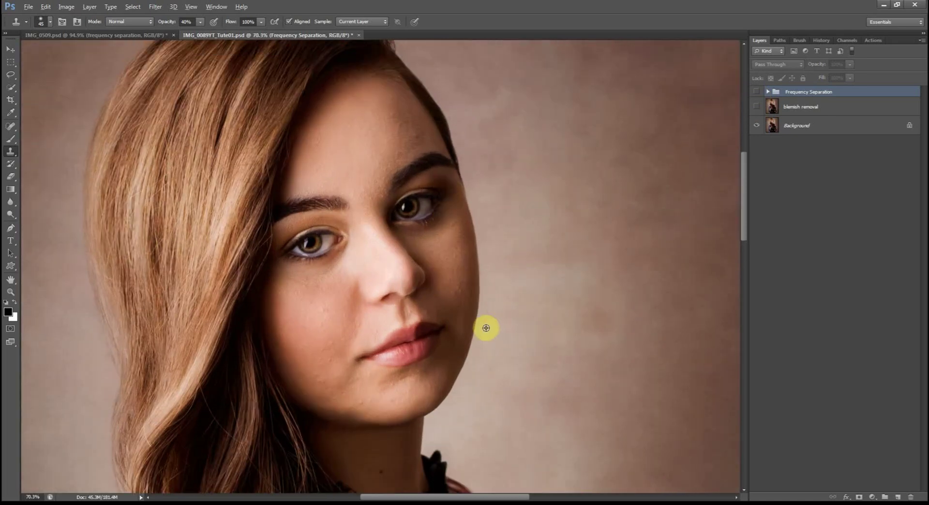
pyautogui.scroll(1, 487, 328)
pyautogui.moveTo(482, 296); pyautogui.dragTo(591, 280)
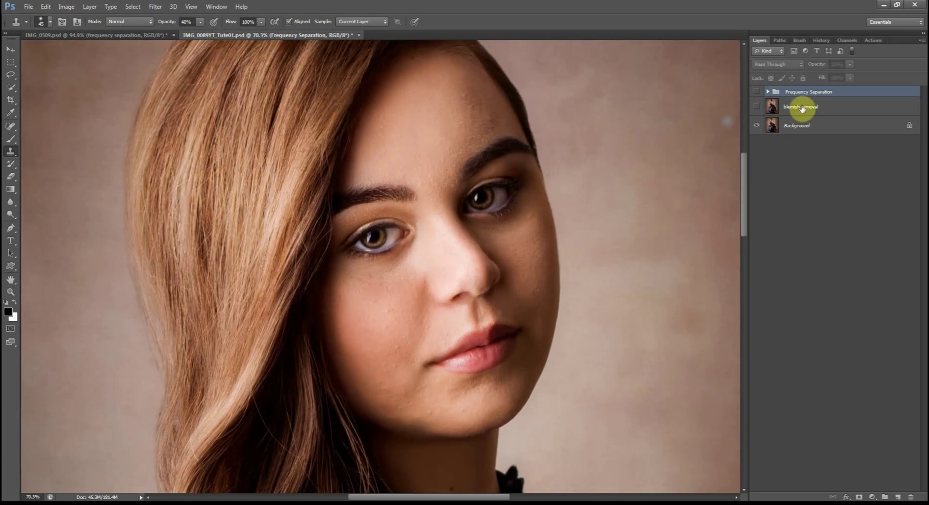
pyautogui.click(757, 93)
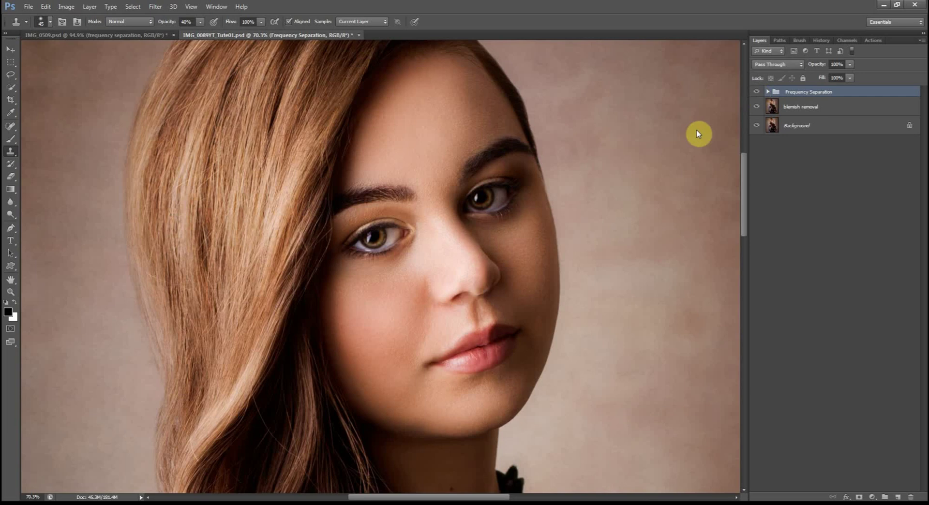
pyautogui.keyDown('alt'); pyautogui.click(757, 127); pyautogui.keyUp('alt')
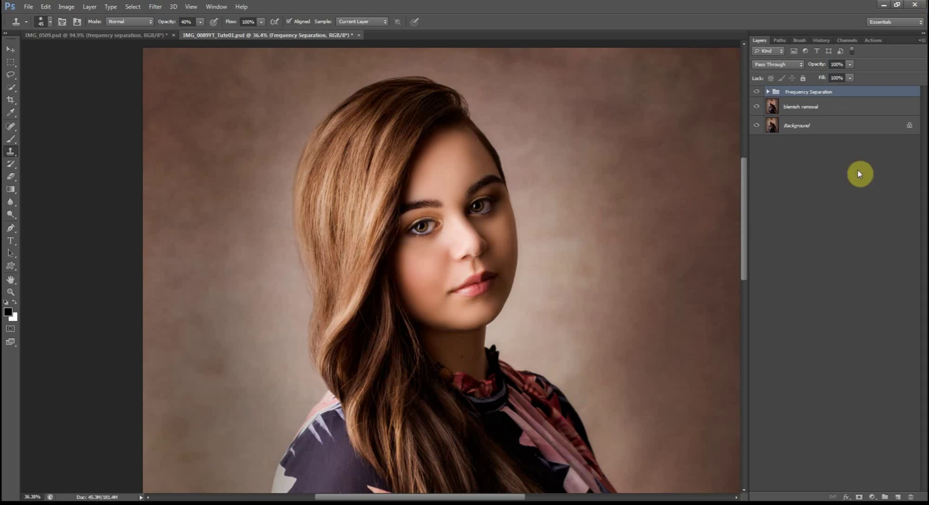
# - Stamp all visible layers into a new layer at the top of the stack and name it sharpening
pyautogui.hotkey('ctrl', 'alt', 'shift', 'e')
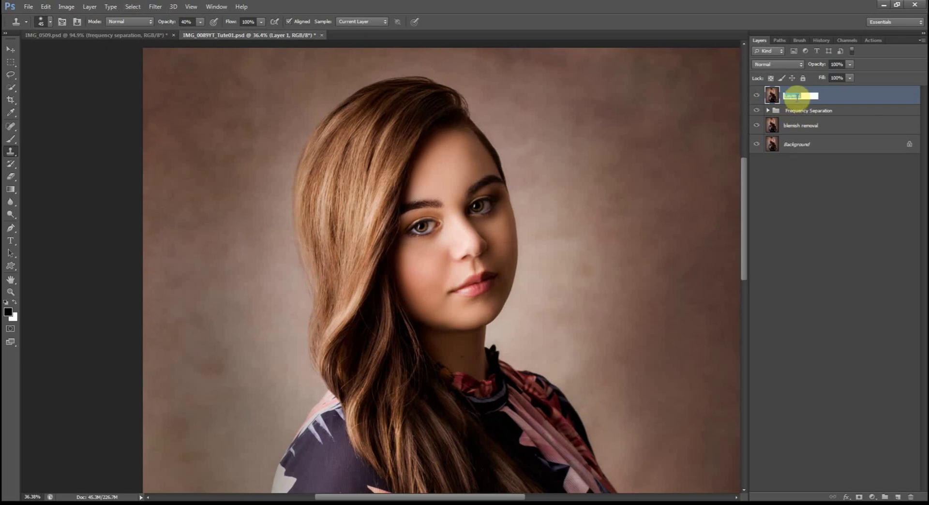
pyautogui.write('sharpening')
pyautogui.press('Return')
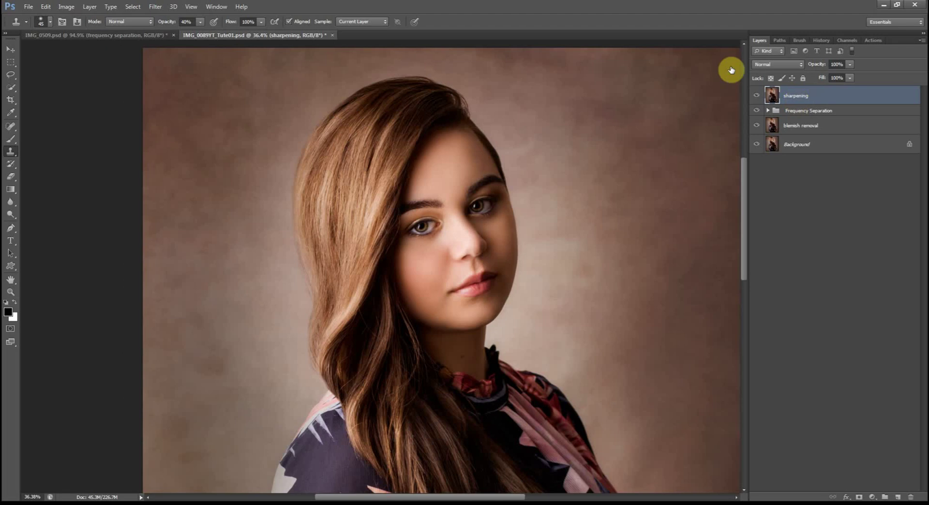
# - Apply Smart Sharpen to the sharpening layer with an amount of 87%, a radius of 1.9 px and Gaussian Blur removal
pyautogui.click(154, 8)
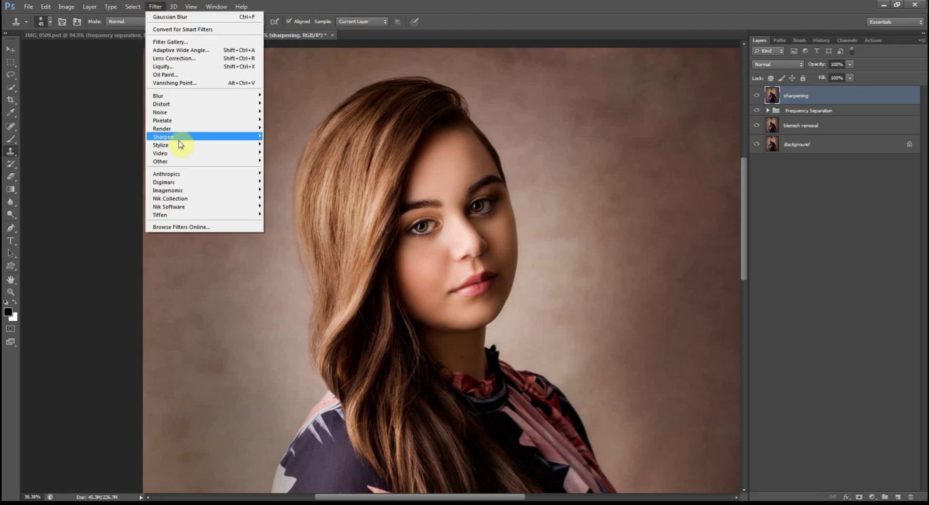
pyautogui.moveTo(183, 138)
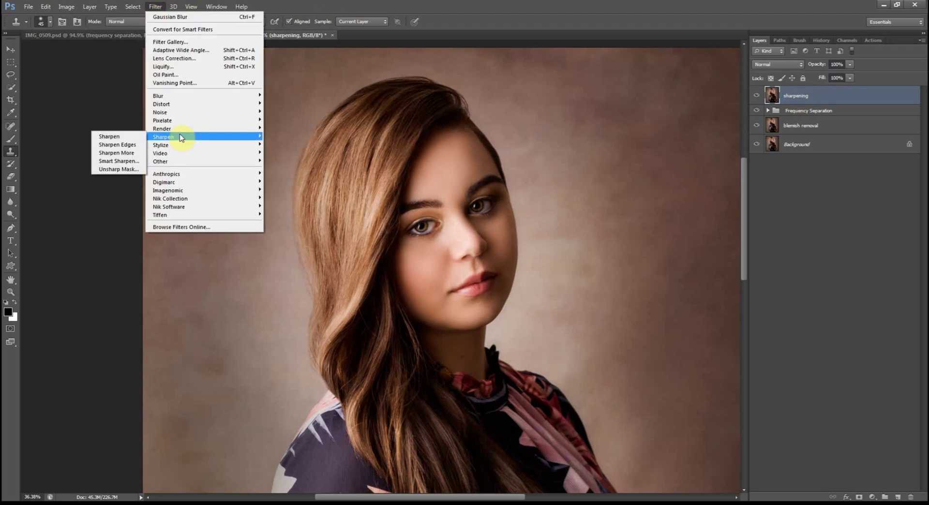
pyautogui.click(119, 162)
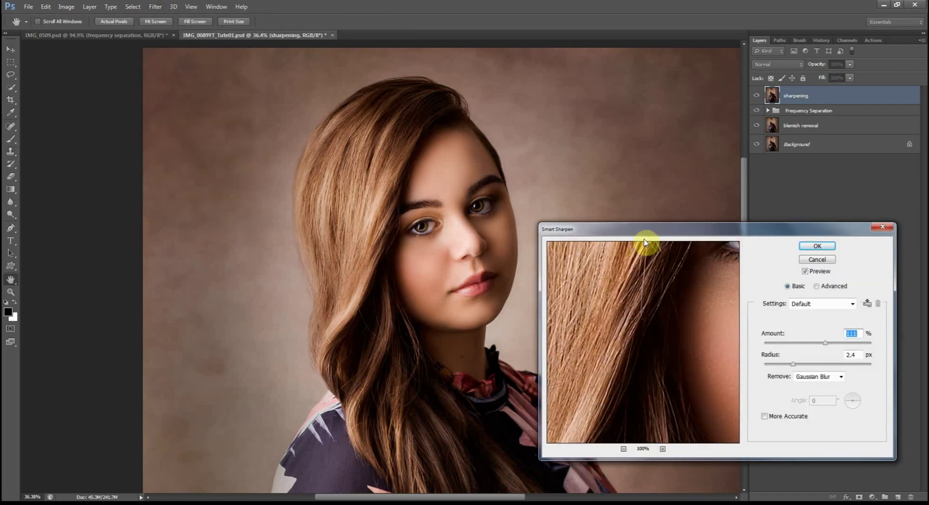
pyautogui.moveTo(690, 231); pyautogui.dragTo(730, 145)
pyautogui.moveTo(721, 205); pyautogui.dragTo(673, 262)
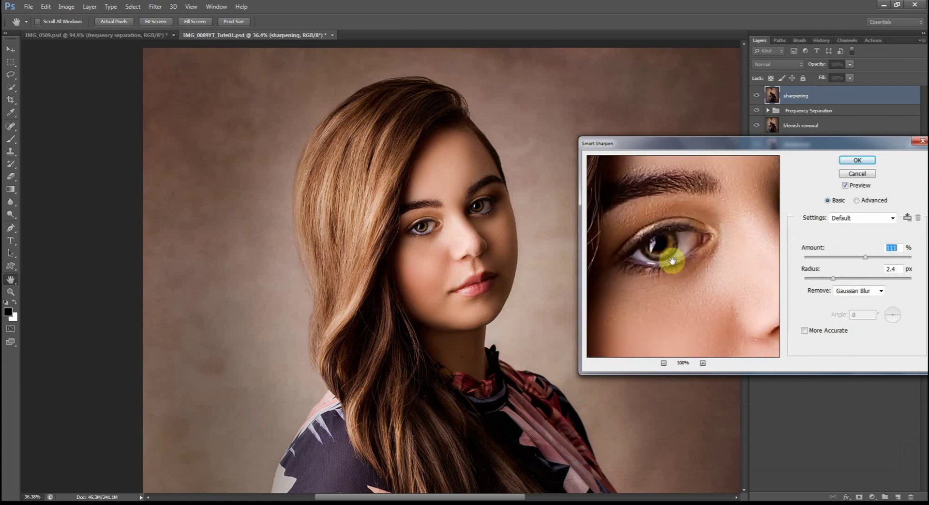
pyautogui.moveTo(866, 257); pyautogui.dragTo(861, 261)
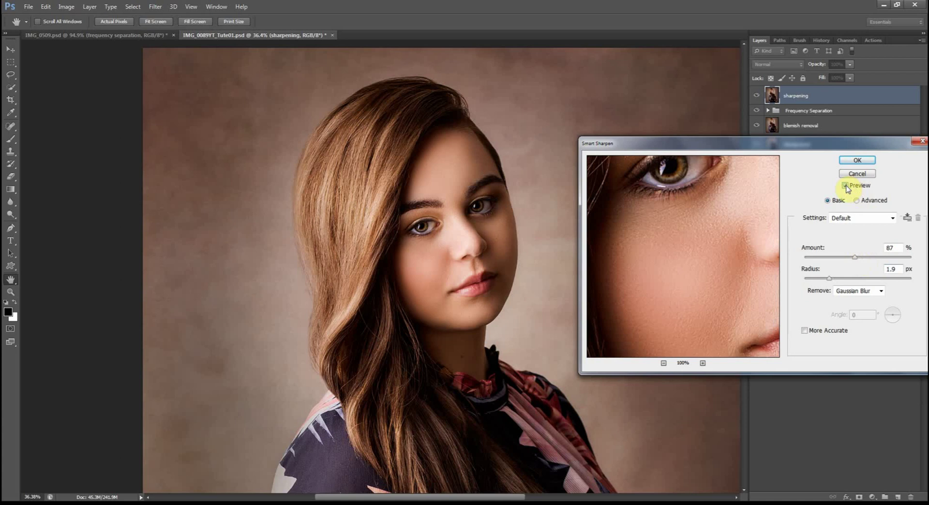
pyautogui.click(866, 161)
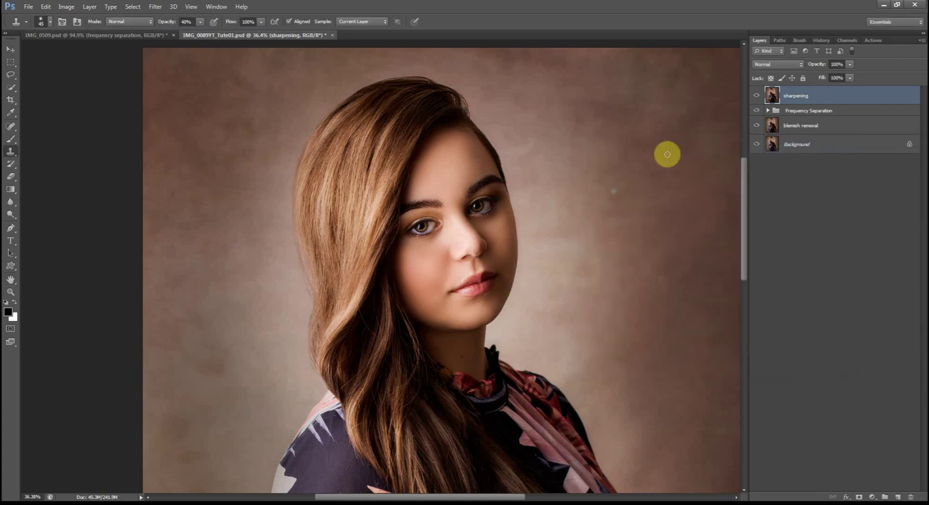
# - Toggle the sharpening layer's visibility to compare the face with and without sharpening
pyautogui.scroll(3, 483, 238)
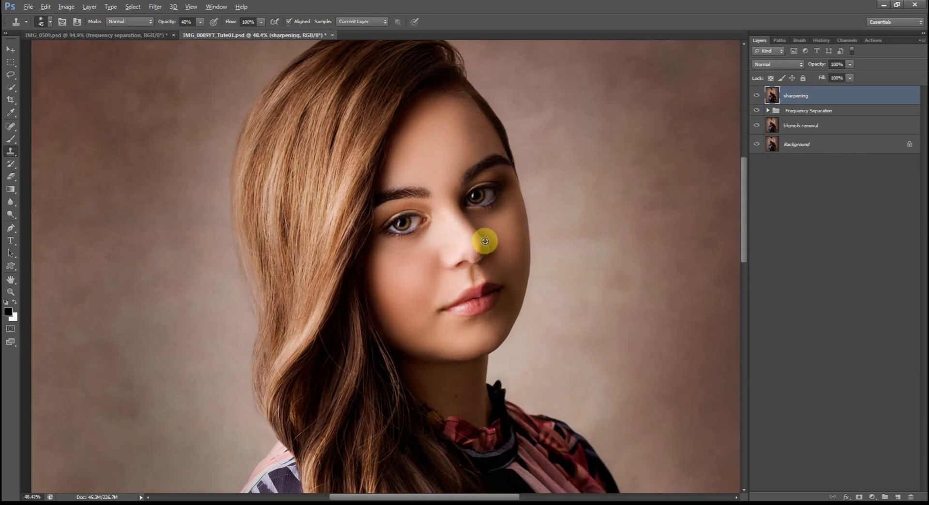
pyautogui.click(760, 101)
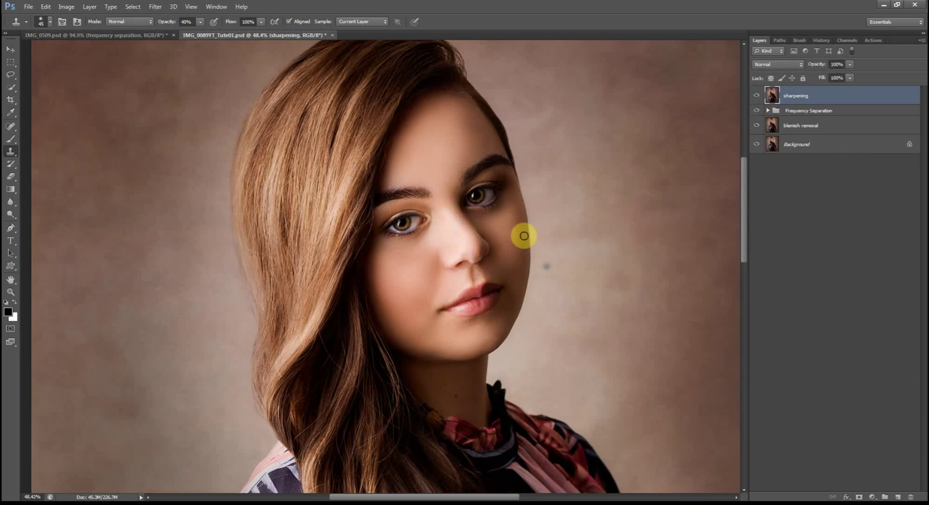
pyautogui.scroll(5, 504, 230)
pyautogui.scroll(-6, 537, 233)
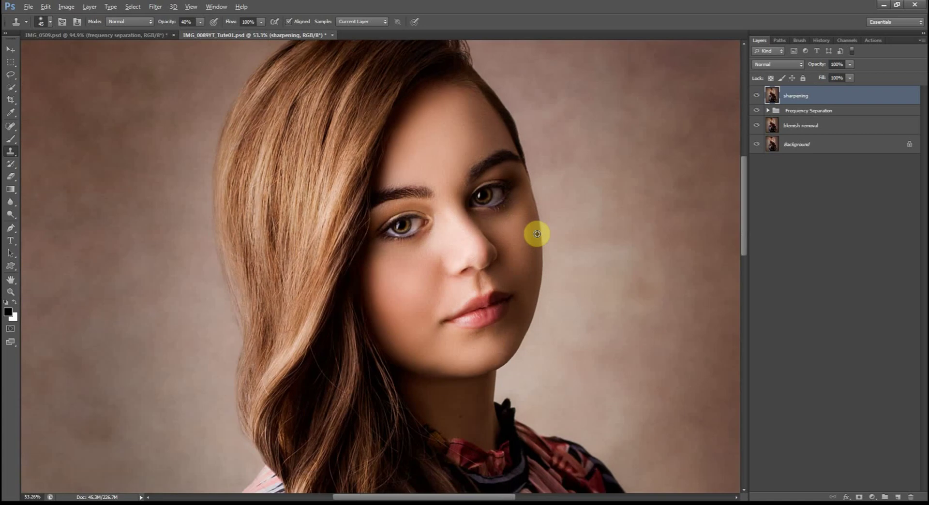
# - Hide every layer except the Background and show them all again to compare the original portrait with the finished retouch
pyautogui.scroll(-3, 537, 234)
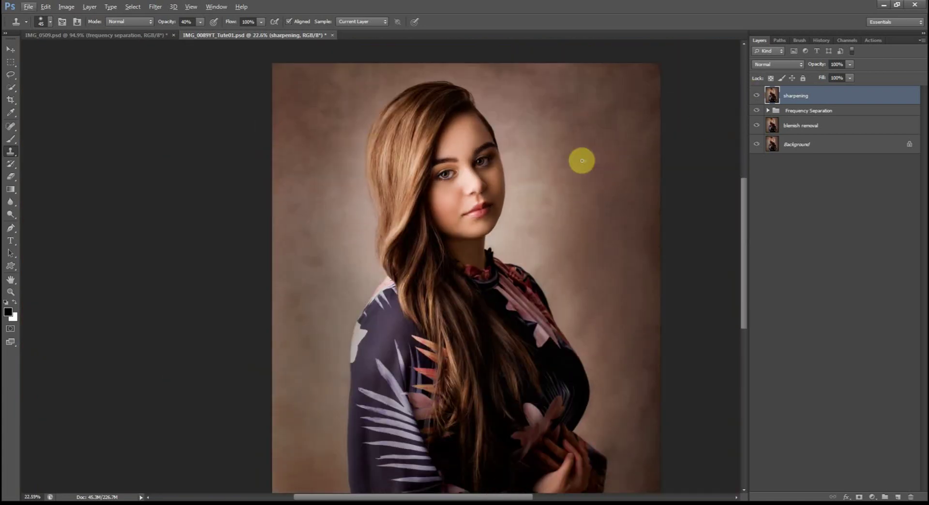
pyautogui.scroll(2, 582, 161)
pyautogui.keyDown('alt'); pyautogui.click(756, 145); pyautogui.keyUp('alt')
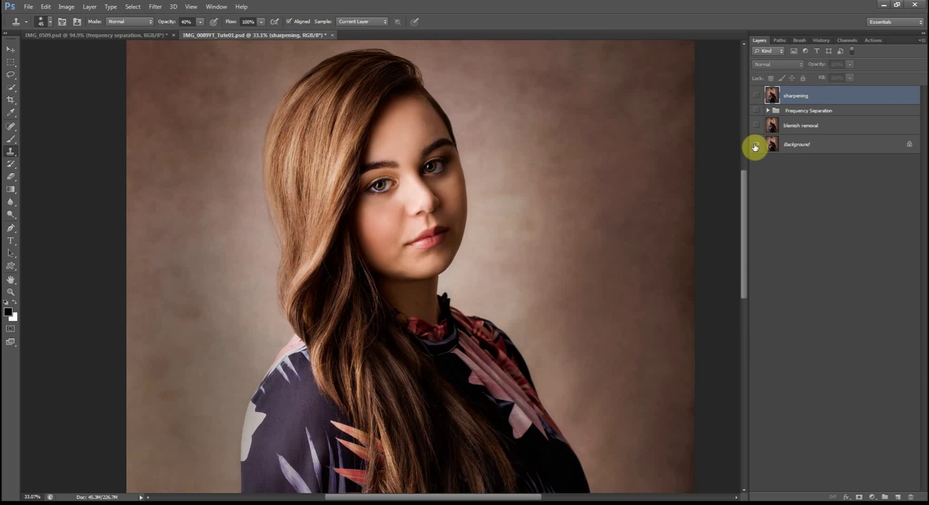
pyautogui.keyDown('alt'); pyautogui.click(755, 146); pyautogui.keyUp('alt')
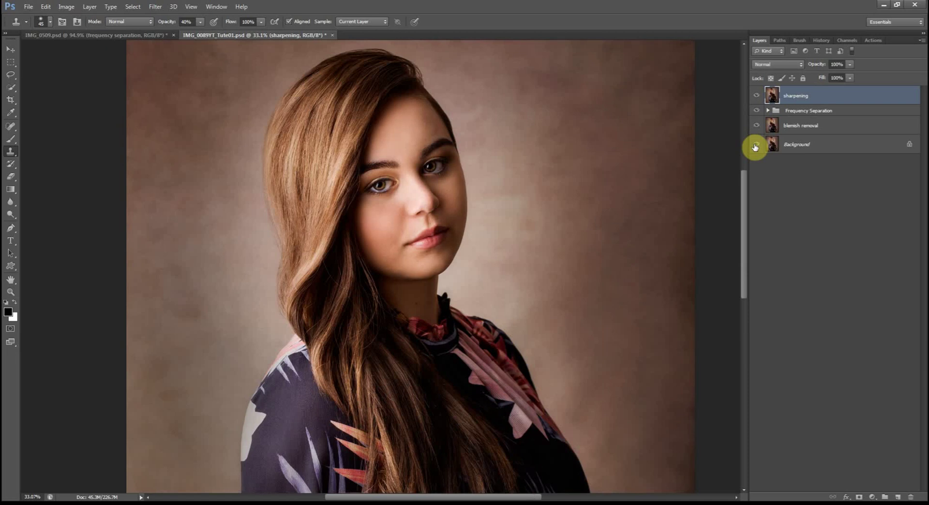